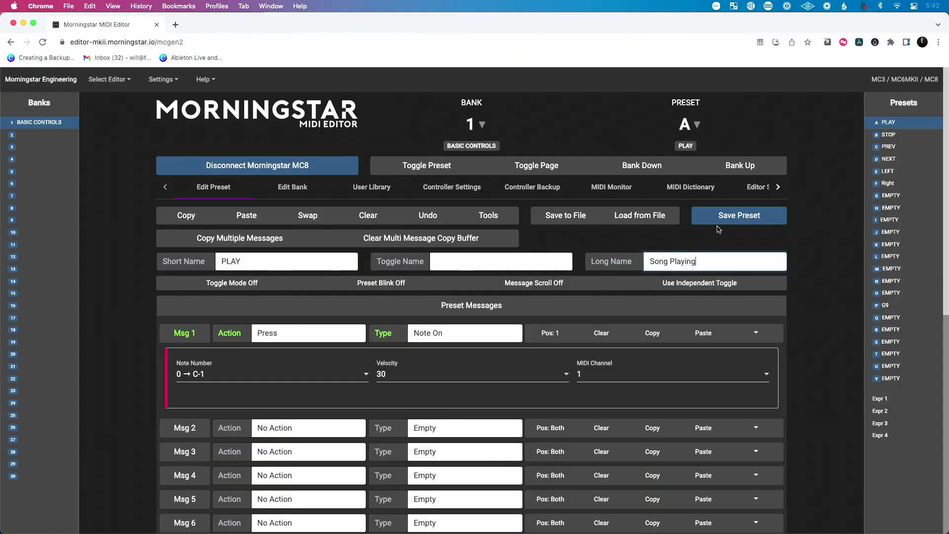
Save preset A with the long name Song Playing and look through its message slots
left_click(750, 213)
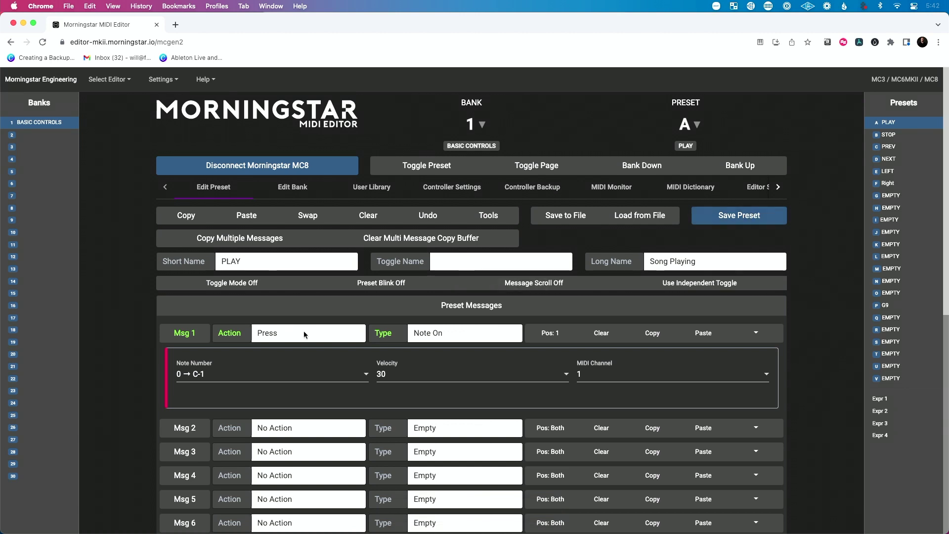
scroll(171, 355, "down", 10)
scroll(193, 353, "up", 5)
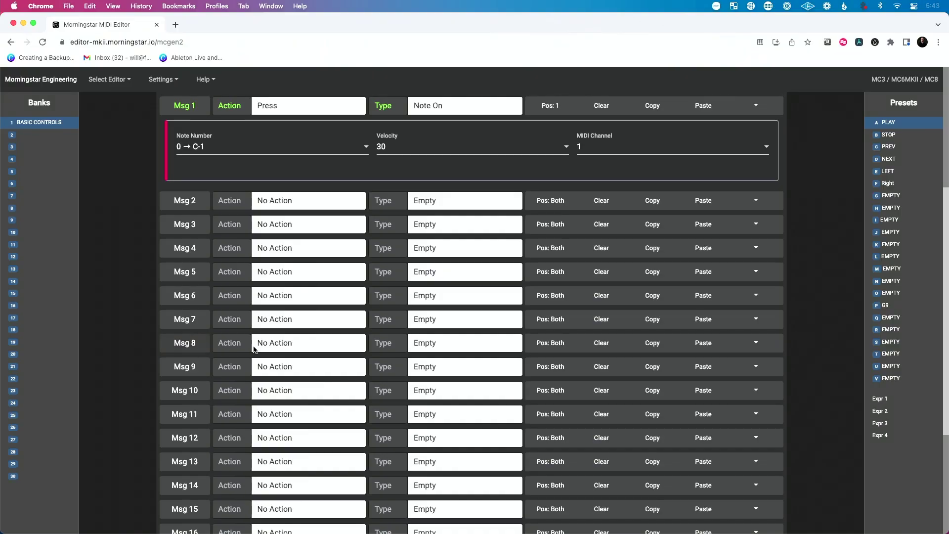
scroll(232, 316, "up", 5)
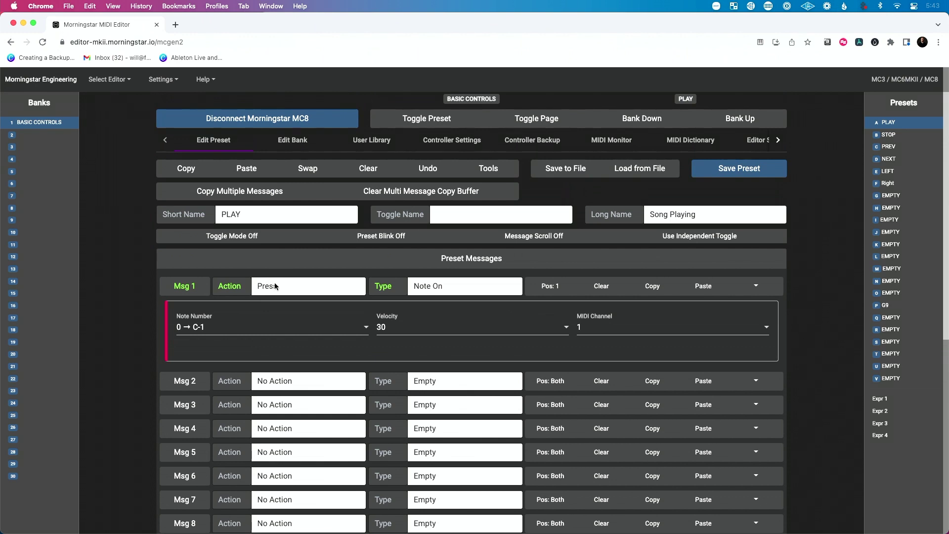
Choose Press as the action and Note On as the type for message 1 of the PLAY preset
left_click(266, 291)
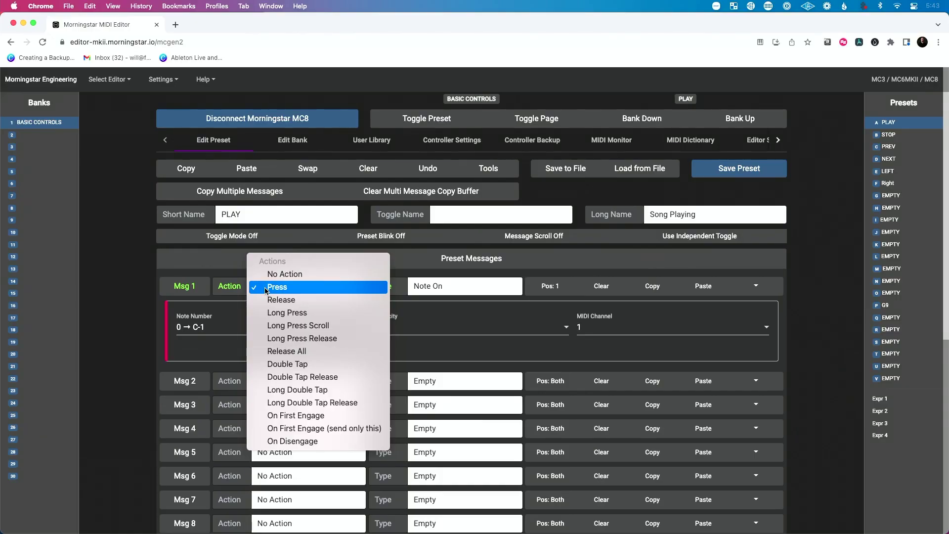
left_click(265, 288)
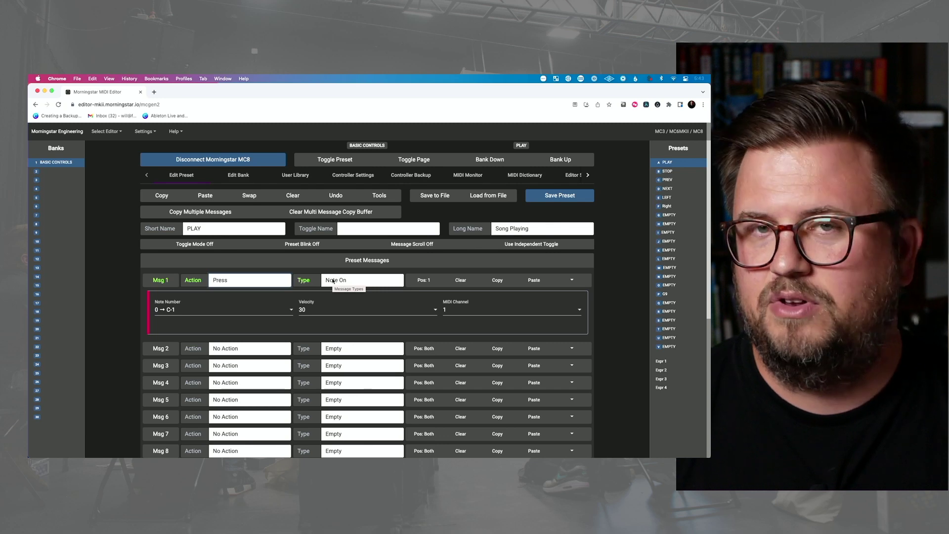
left_click(333, 281)
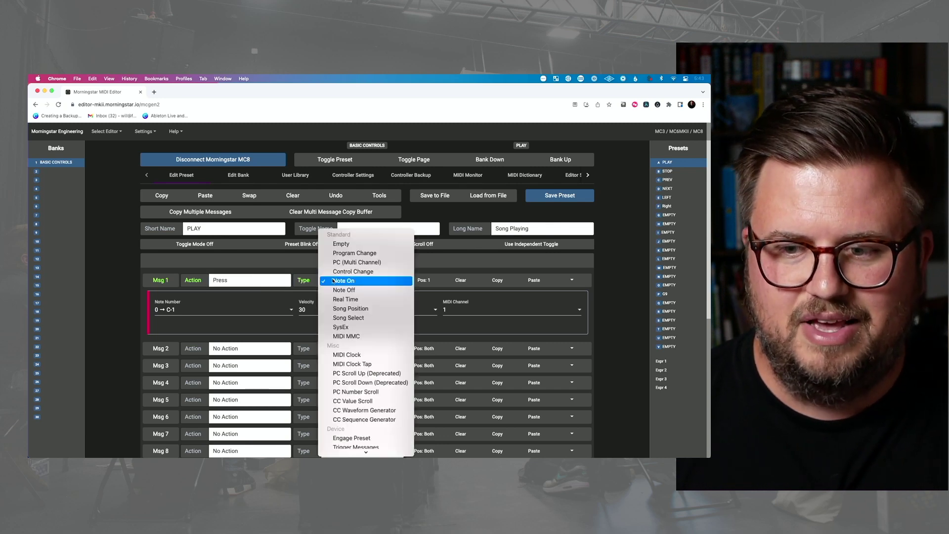
scroll(333, 280, "down", 5)
scroll(333, 280, "up", 2)
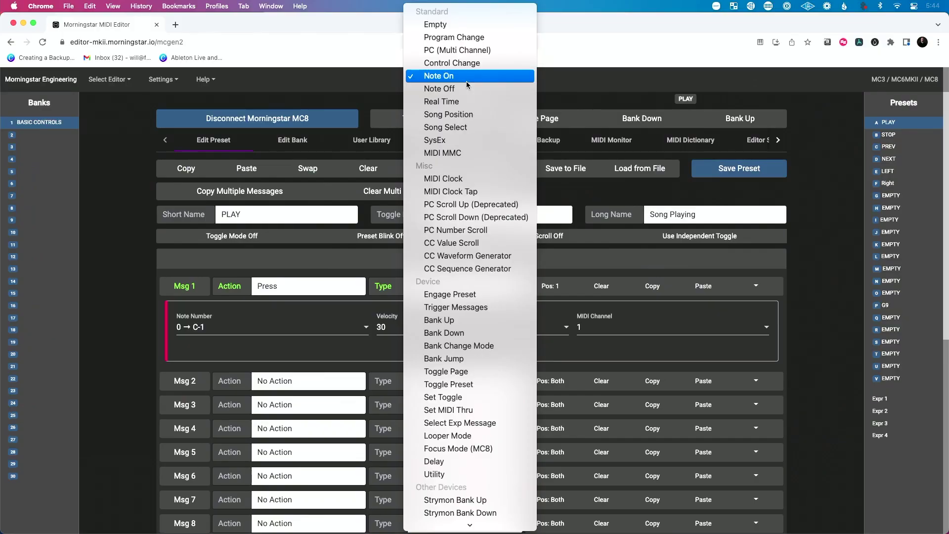
left_click(467, 81)
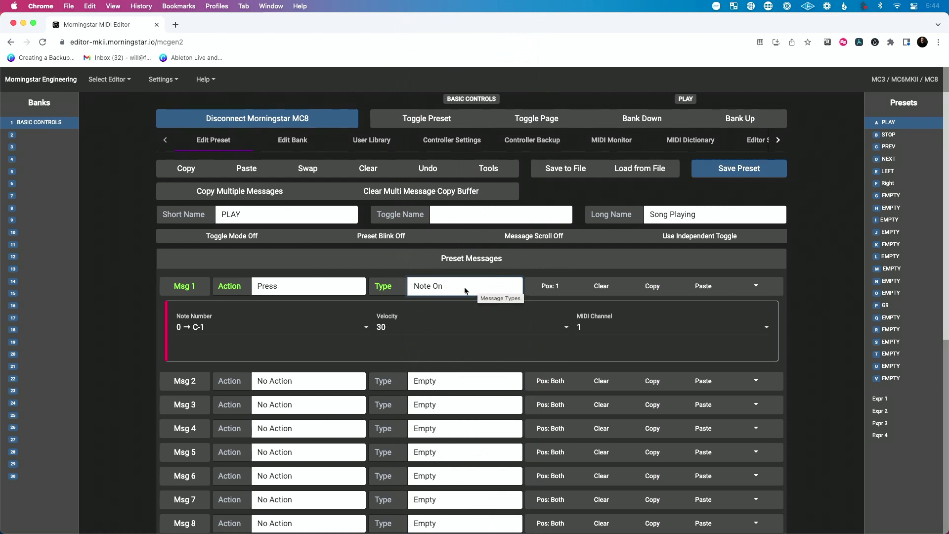
Set message 1 of the PLAY preset to note number 0 → C-1 with velocity 1
left_click(211, 326)
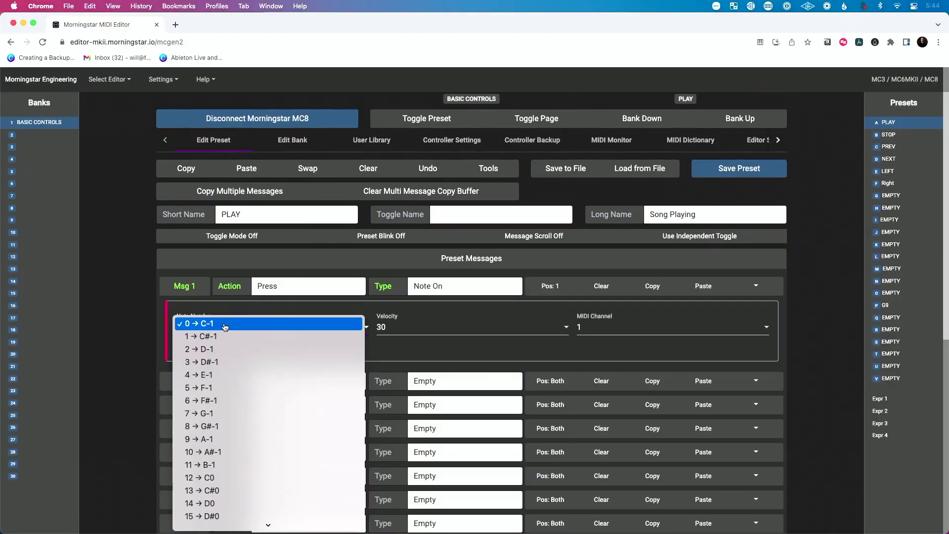
left_click(225, 324)
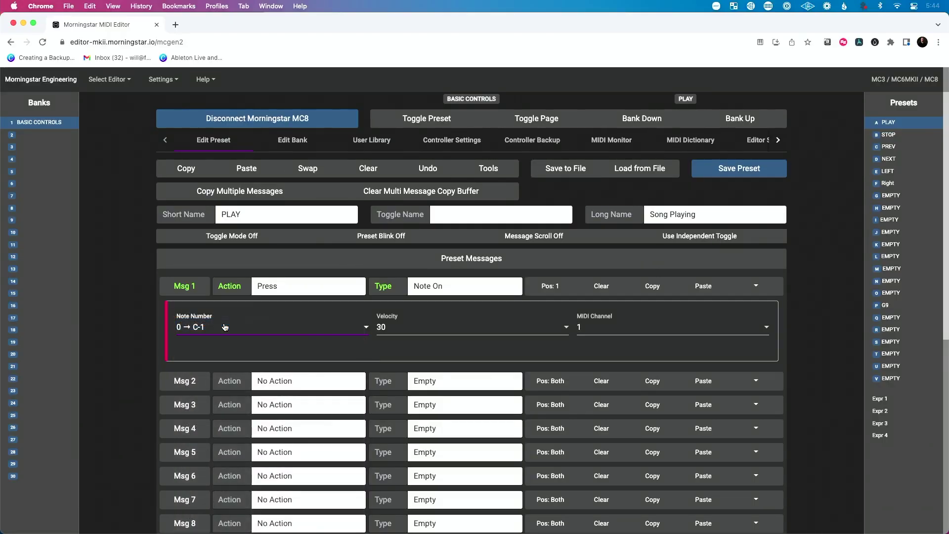
left_click(419, 327)
scroll(432, 210, "up", 3)
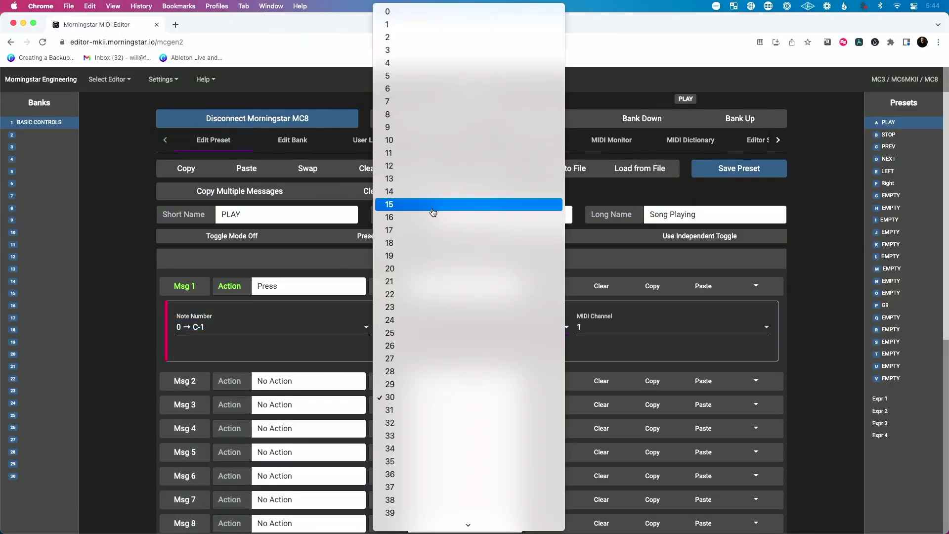
left_click(428, 29)
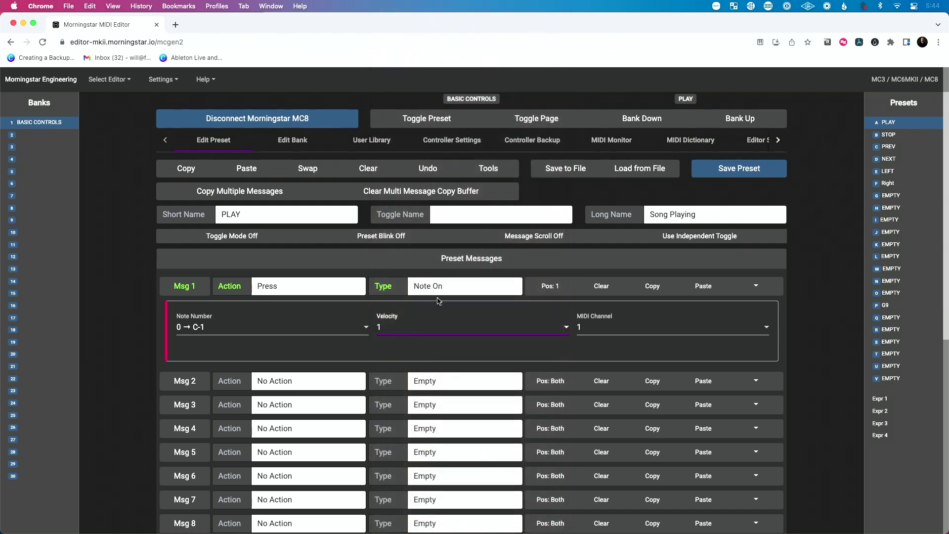
left_click(411, 327)
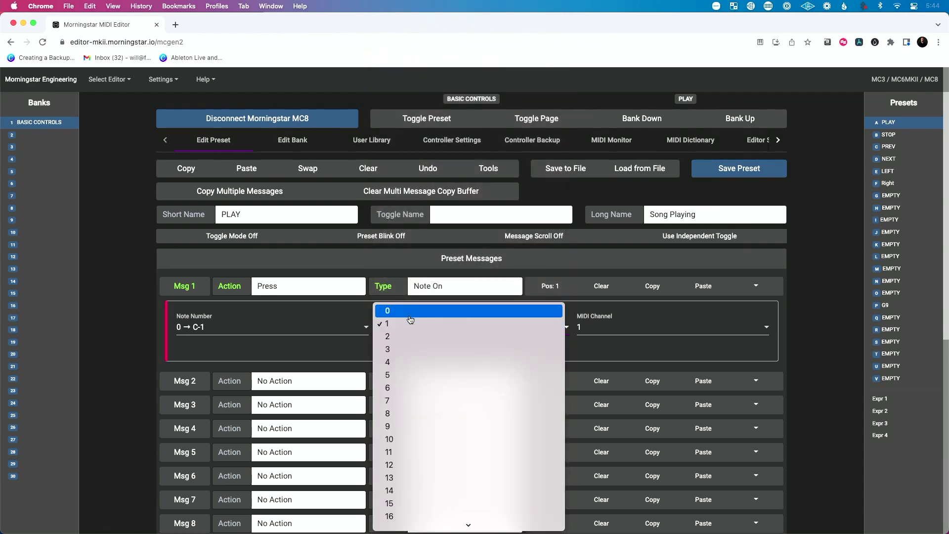
left_click(411, 320)
left_click(411, 326)
left_click(403, 323)
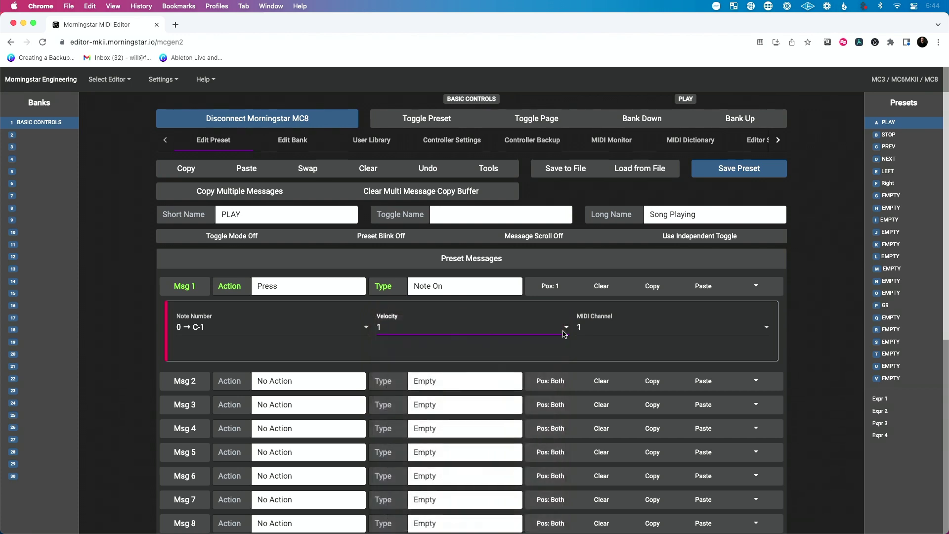
Choose MIDI channel 1 for message 1 and save the PLAY preset
left_click(587, 330)
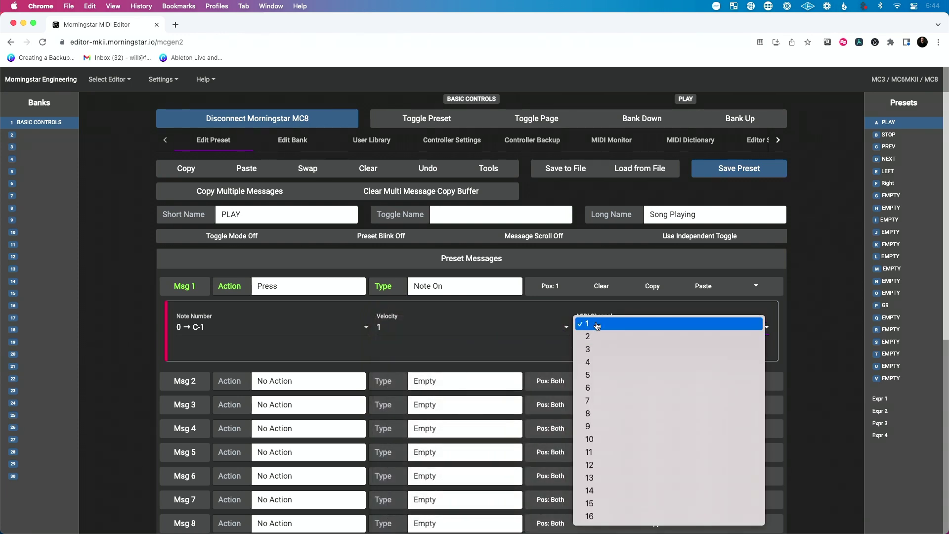
left_click(598, 324)
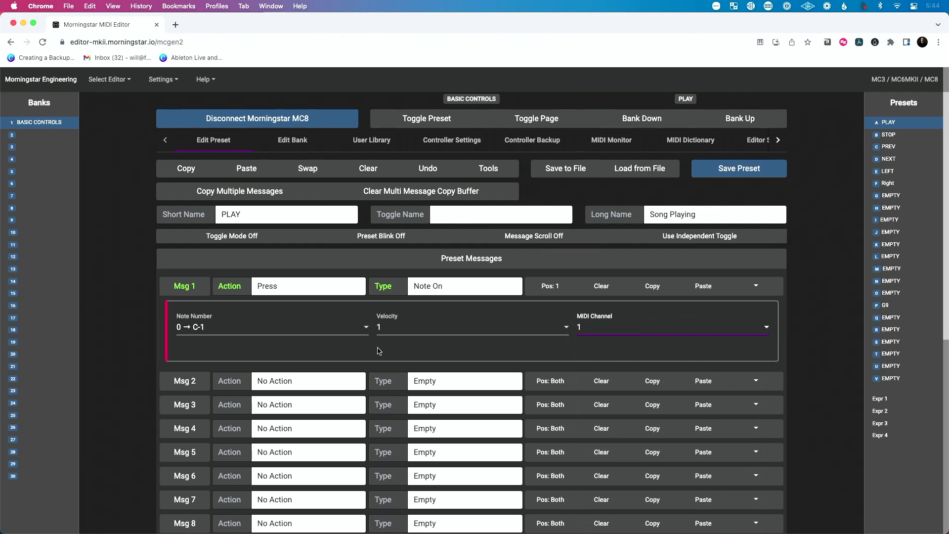
scroll(378, 351, "down", 10)
scroll(378, 350, "up", 10)
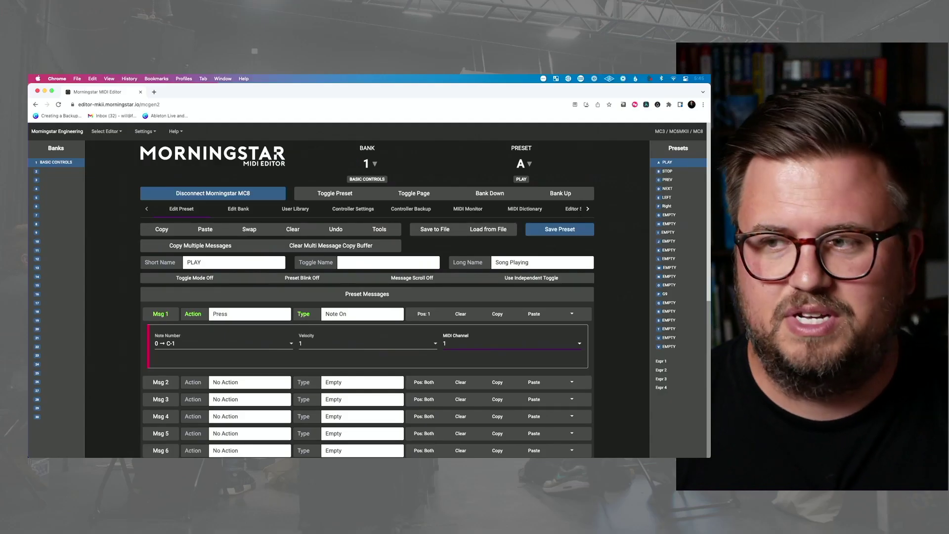
left_click(572, 229)
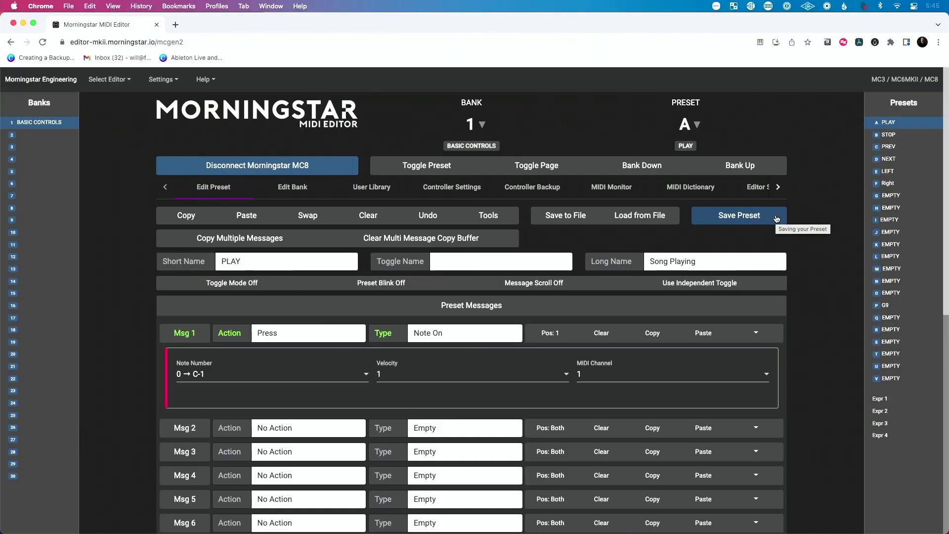
Set the long name of preset B (STOP) to Song Stopped and save the preset
left_click(898, 139)
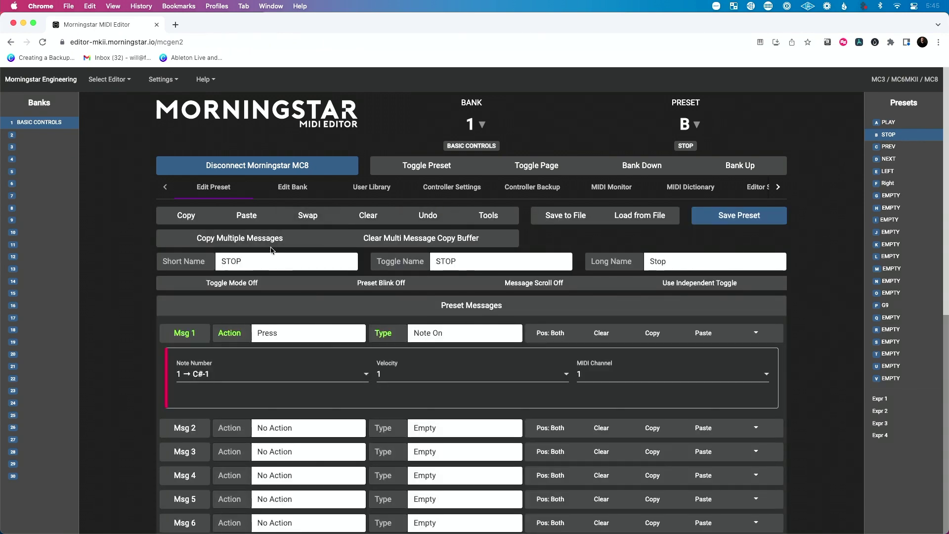
double_click(665, 266)
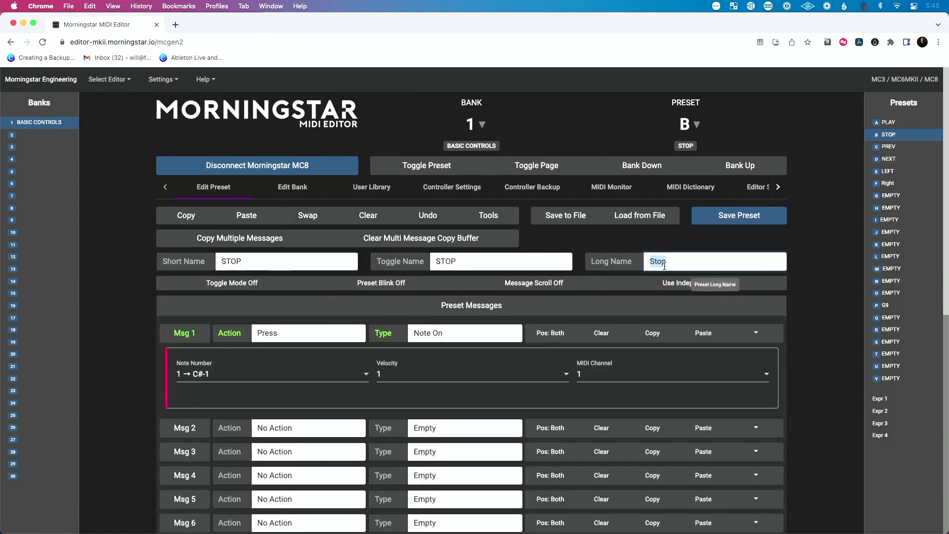
type("Song Stopped")
left_click(735, 223)
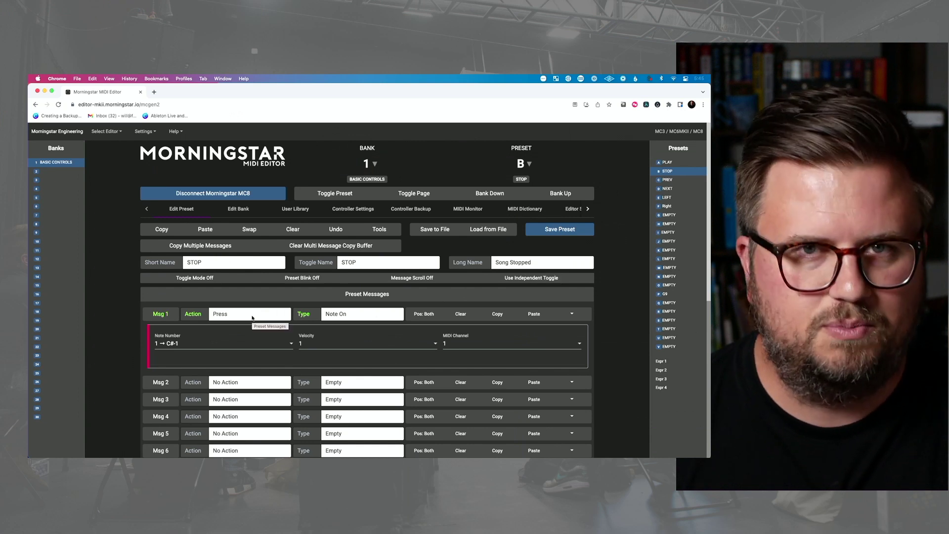
Keep note number 1 → C#-1 for message 1 of the STOP preset and save the preset
left_click(199, 344)
left_click(199, 344)
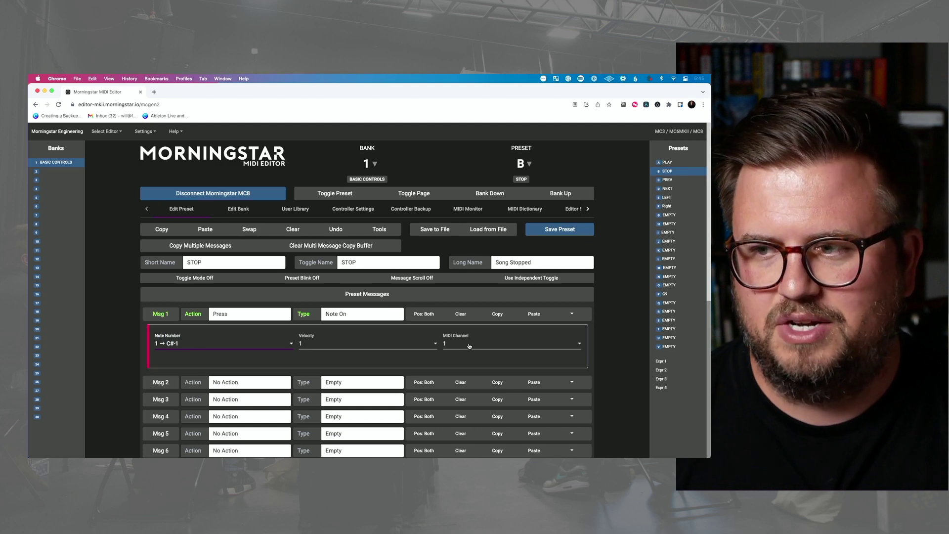
left_click(556, 231)
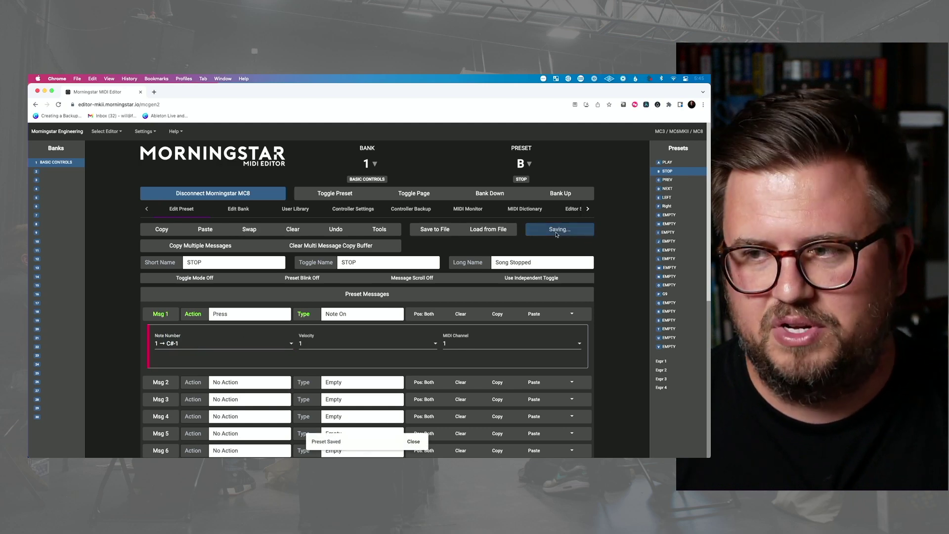
Check preset C (PREV), set the long name of preset D (NEXT) to Next Locator, and save preset D
left_click(670, 181)
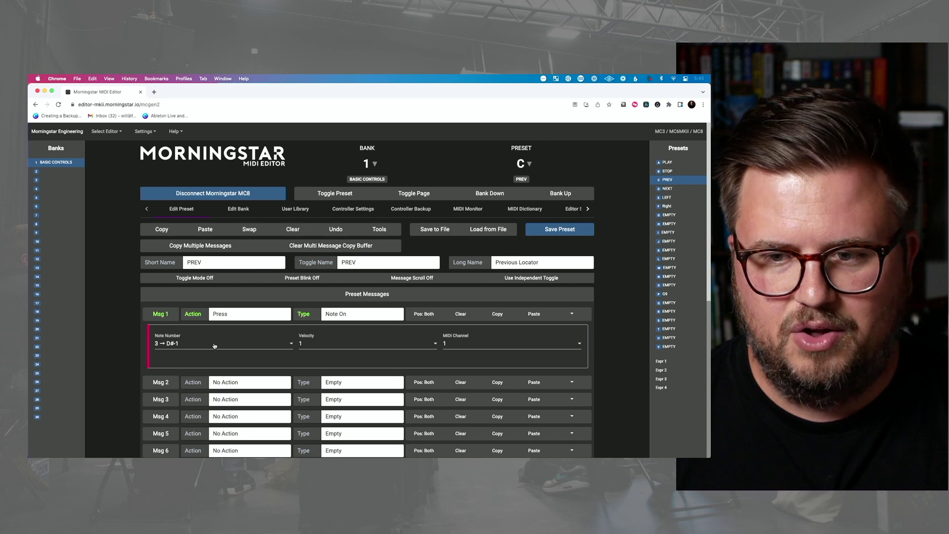
left_click(667, 189)
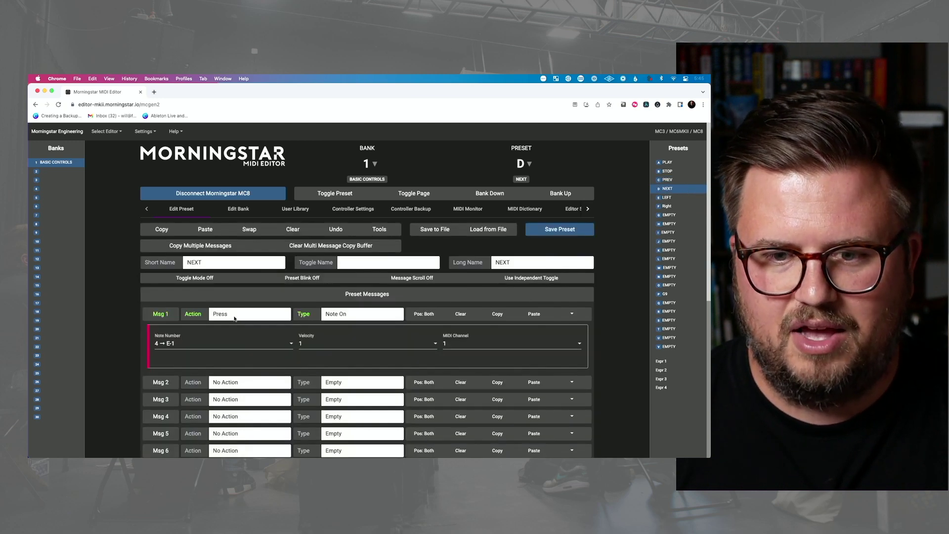
double_click(532, 262)
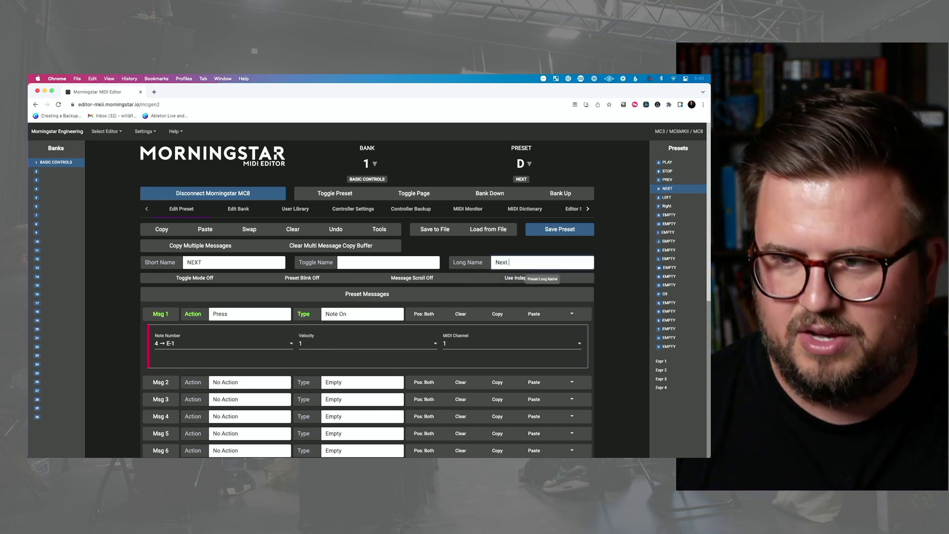
left_click(582, 229)
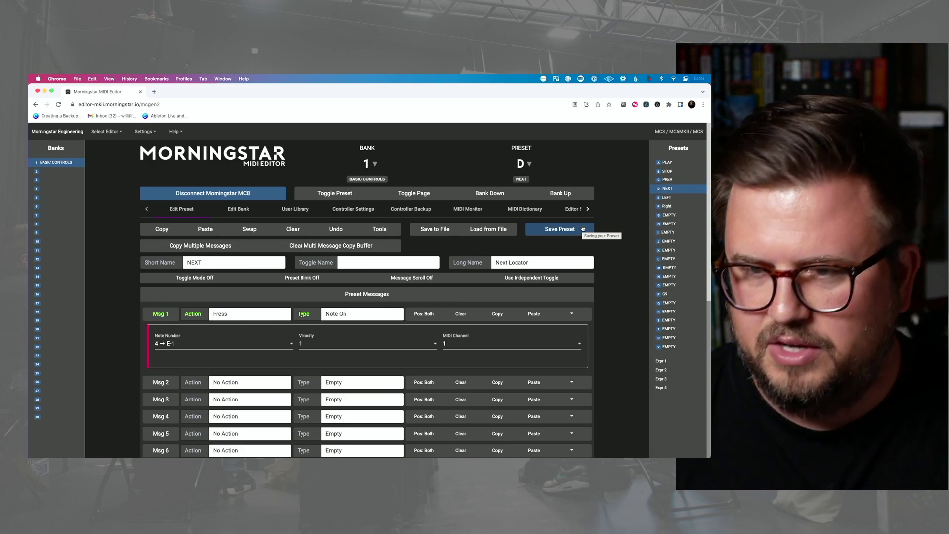
Switch to Ableton Live and make sure Remote is enabled for the Morningstar MC8 (Port 1) input in the MIDI preferences, closing them when done
key("super+Tab")
key("super+Tab")
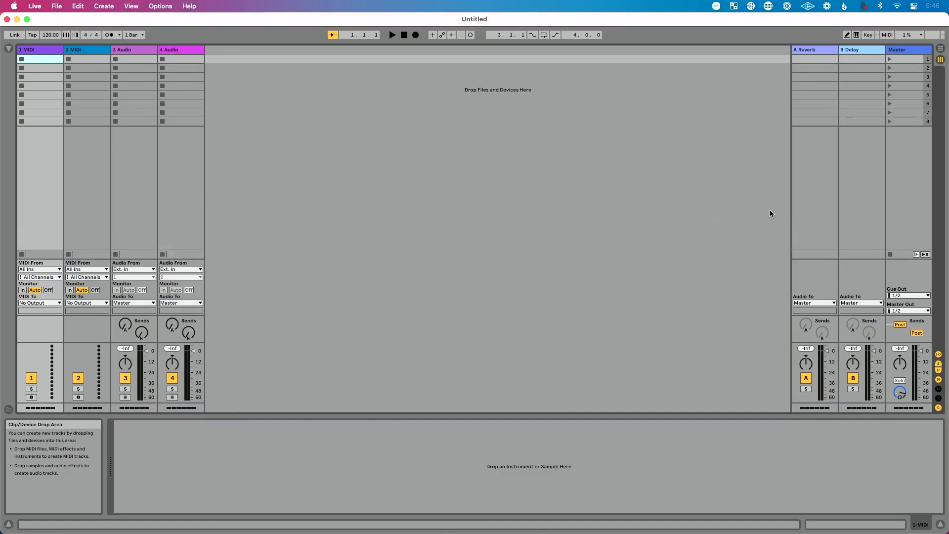
key("super+comma")
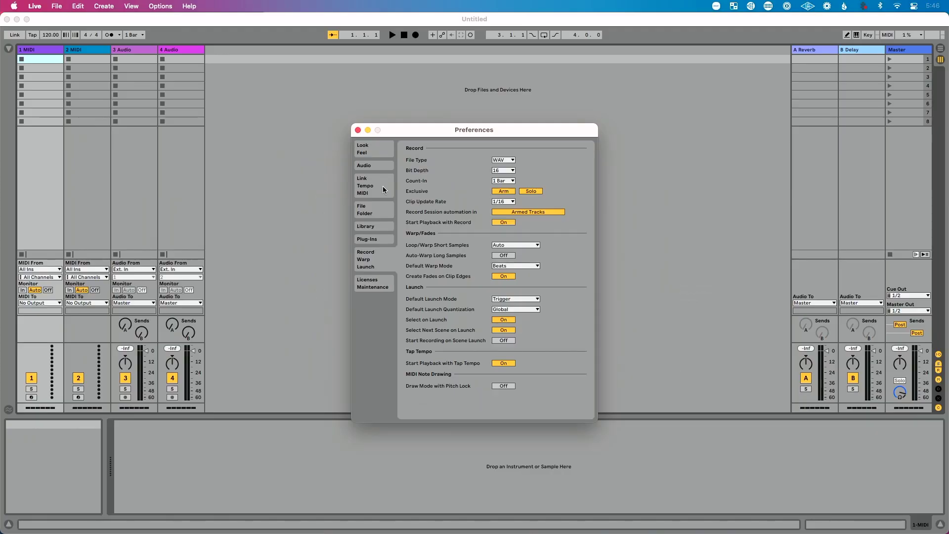
left_click(303, 210)
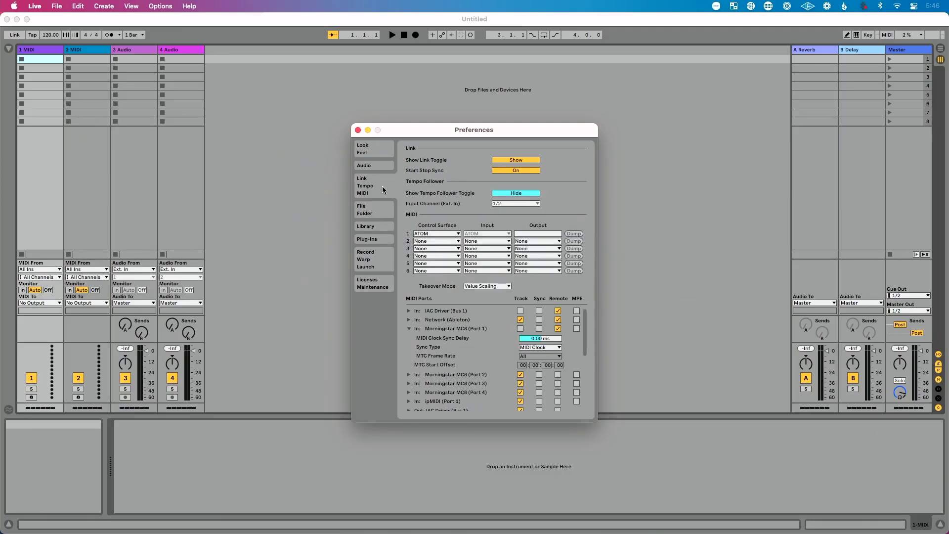
left_click(410, 328)
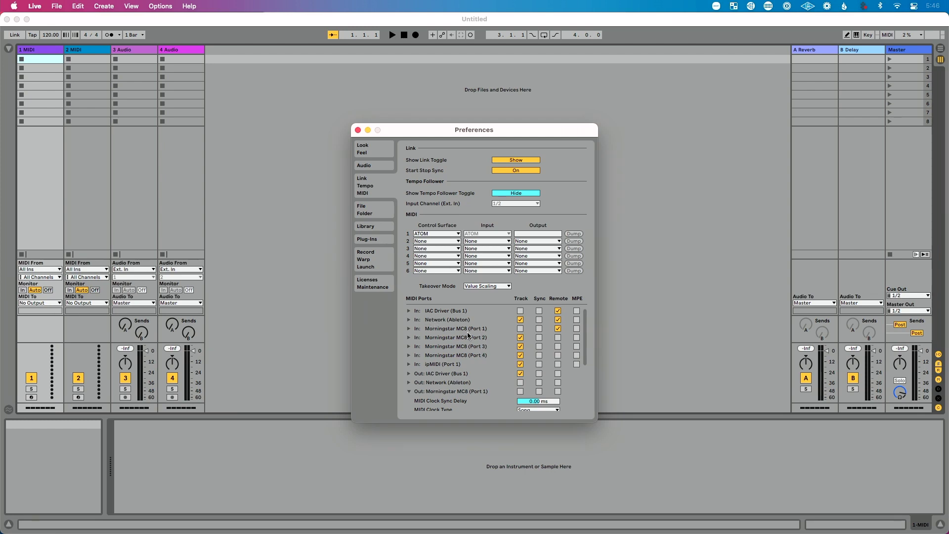
left_click(558, 329)
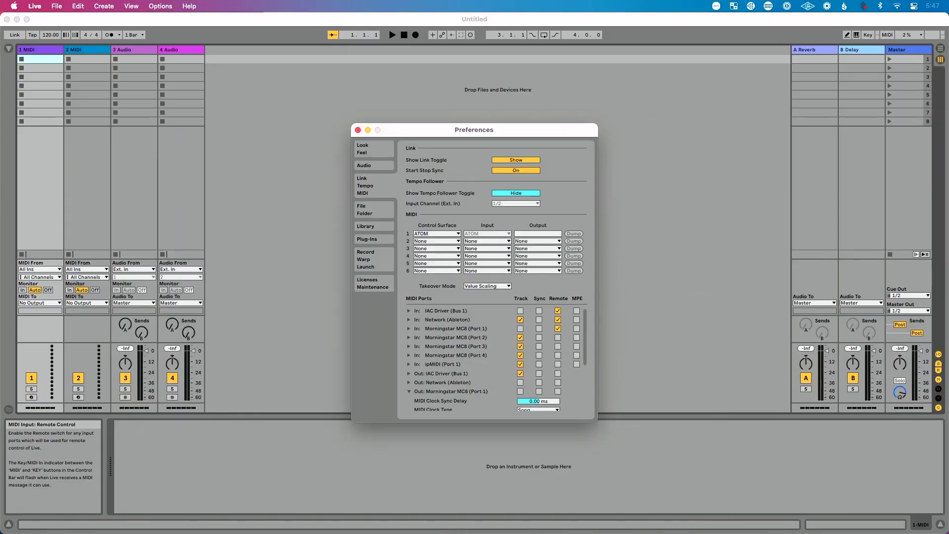
left_click(358, 130)
In Arrangement View, enter MIDI map mode and map the transport's Play button to channel 1, note C-2 from the controller
key("Tab")
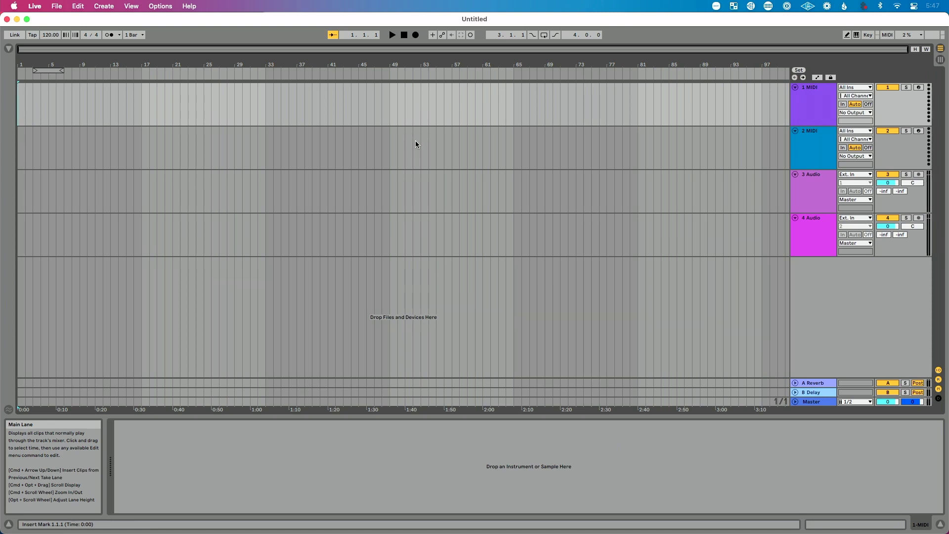
left_click(888, 36)
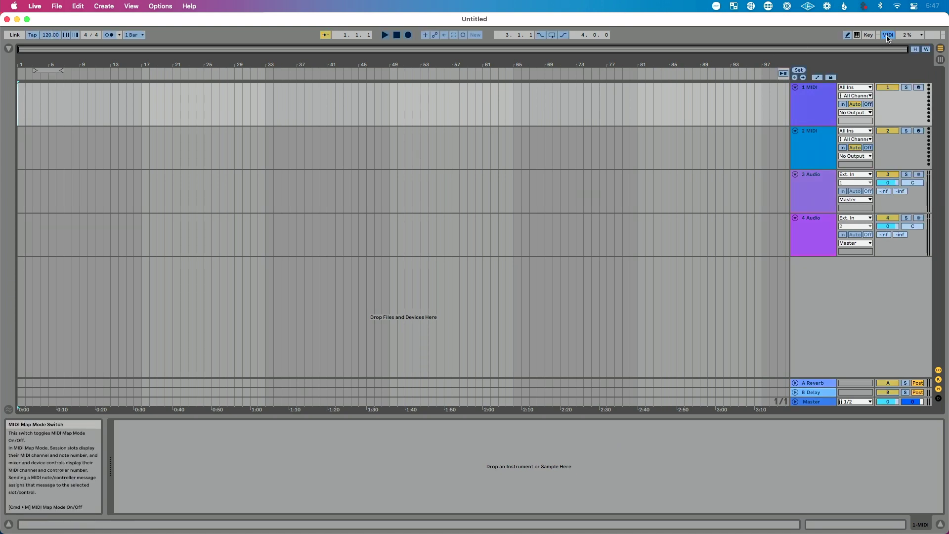
left_click(385, 35)
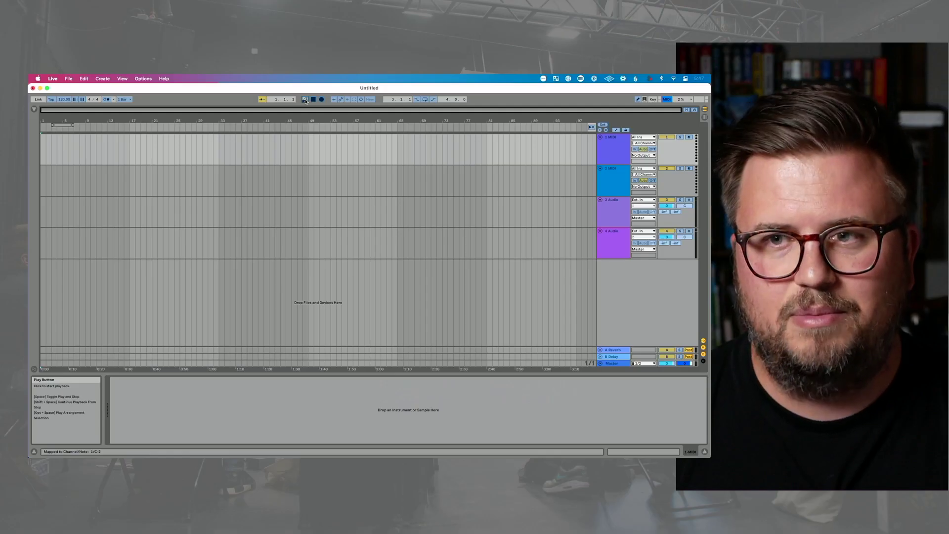
Map the Stop, Previous Locator and Next Locator buttons to the MC8 notes, leave MIDI map mode and test playback
left_click(314, 100)
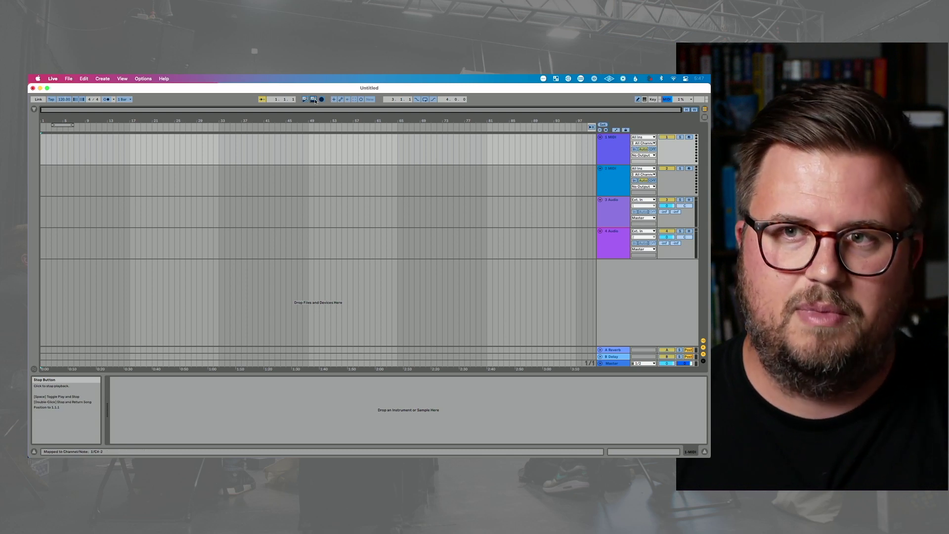
left_click(600, 130)
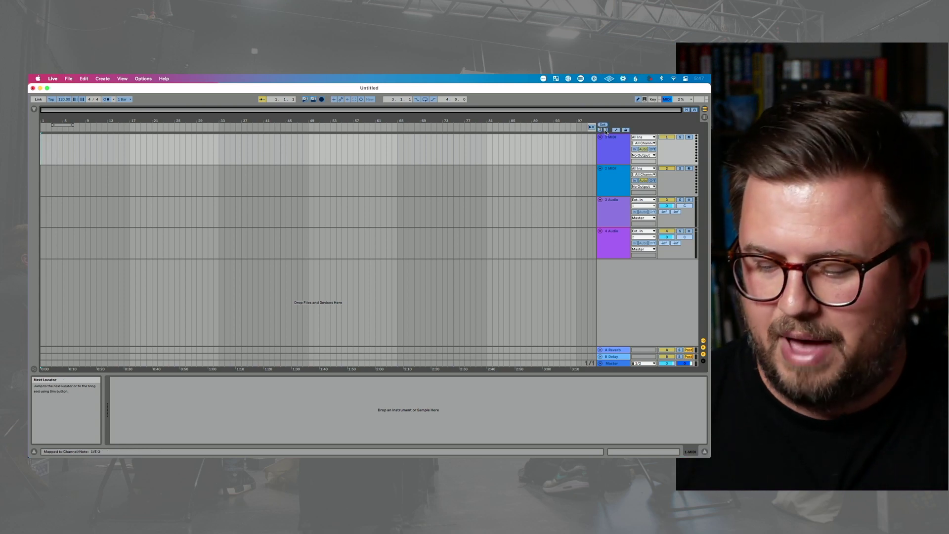
key("super+m")
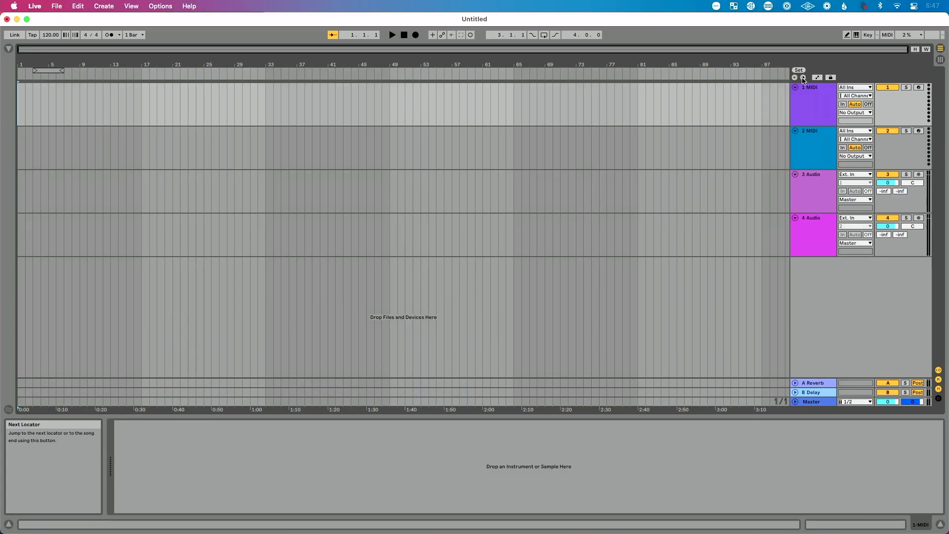
key("space")
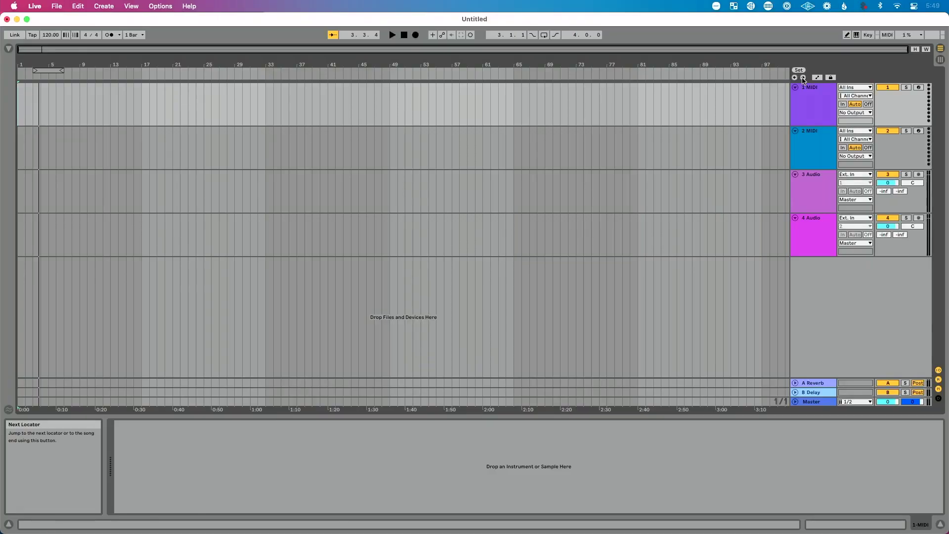
Switch to the Morningstar MIDI Editor in Chrome and set message 1 of preset P (G9) to note number 18 → F#0
key("super+Tab")
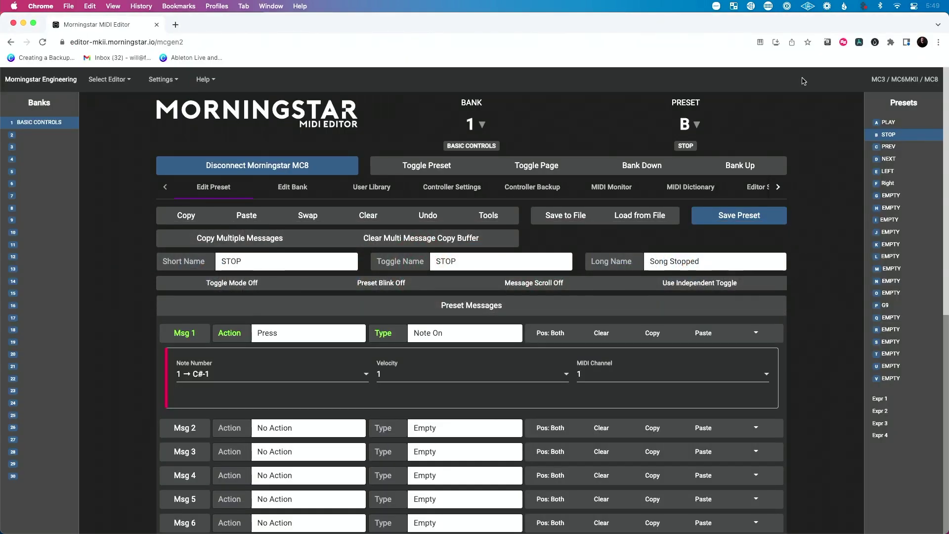
left_click(911, 208)
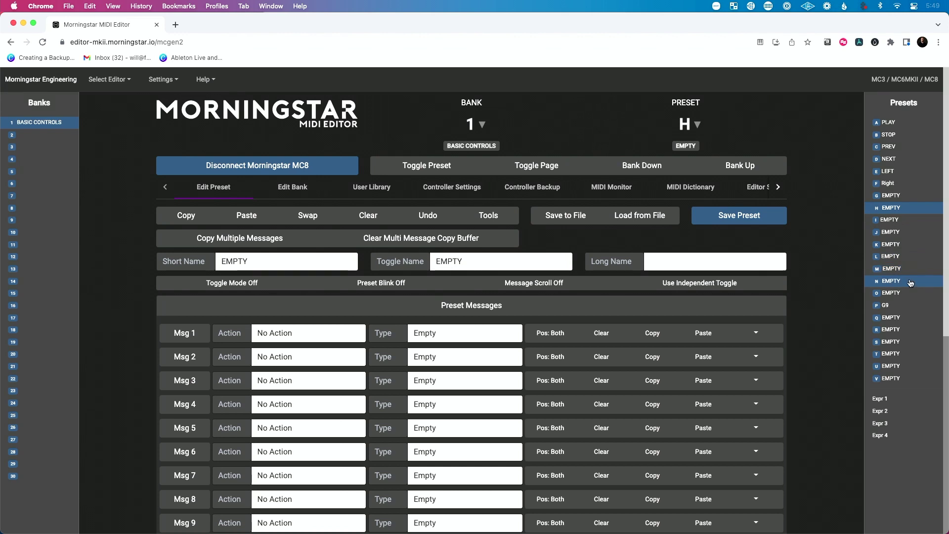
left_click(906, 304)
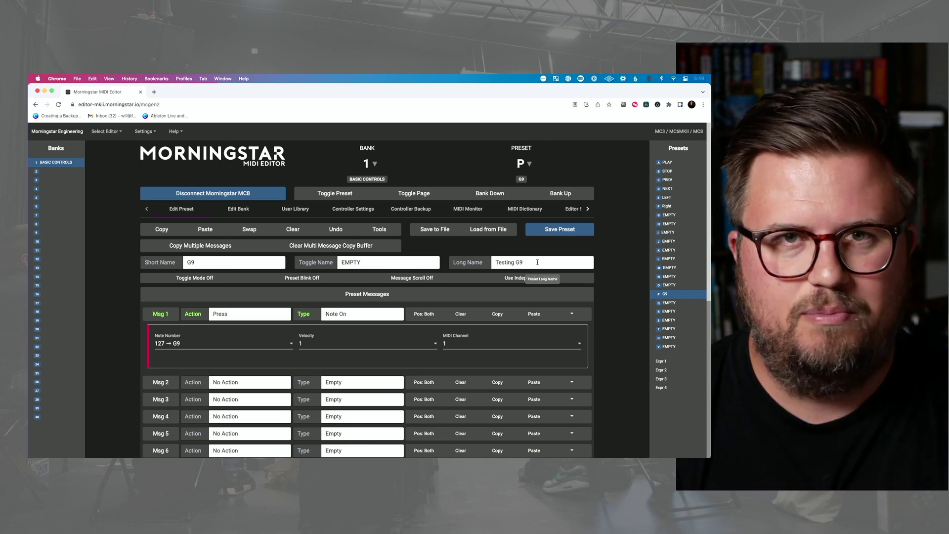
left_click(246, 313)
left_click(245, 313)
left_click(213, 343)
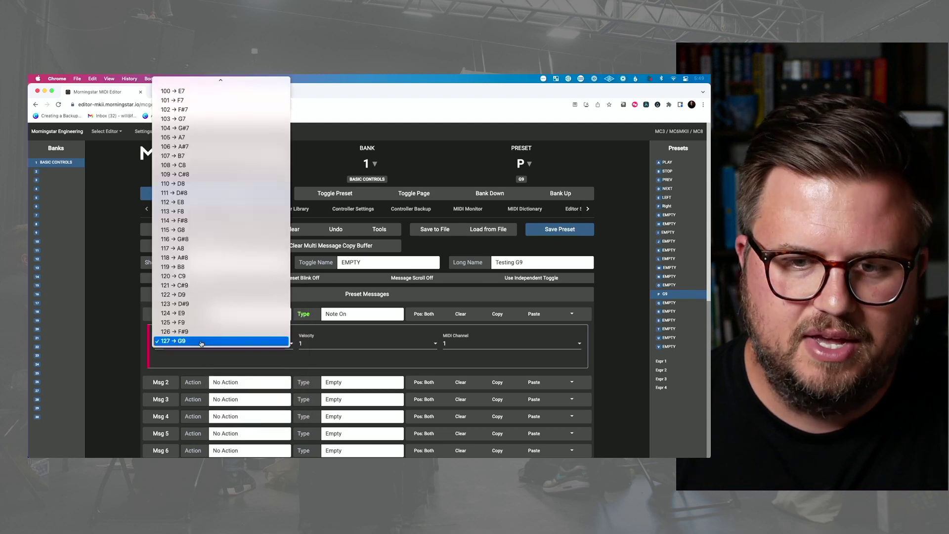
scroll(199, 247, "up", 10)
left_click(199, 249)
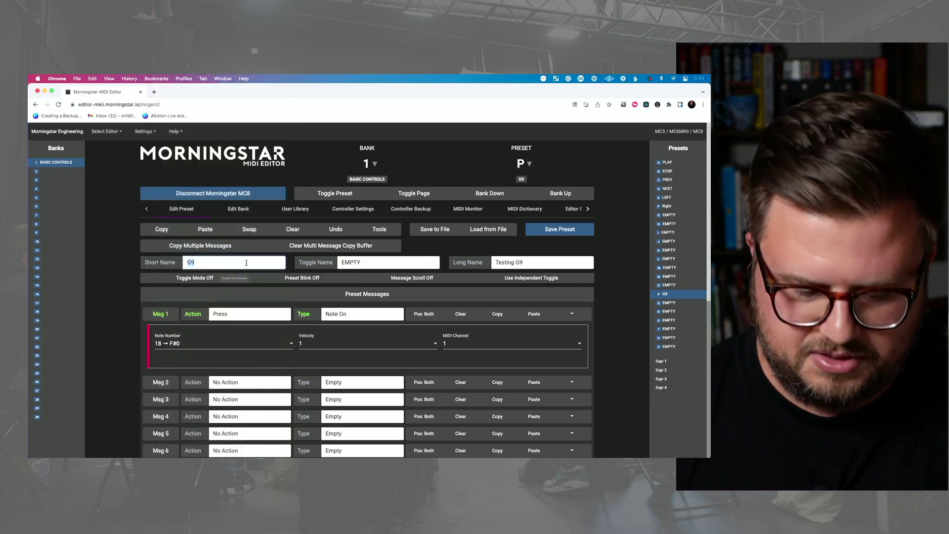
Set preset P's short name to SONG 1 and its long name to Trigger Song 1, and save the preset
key("Tab")
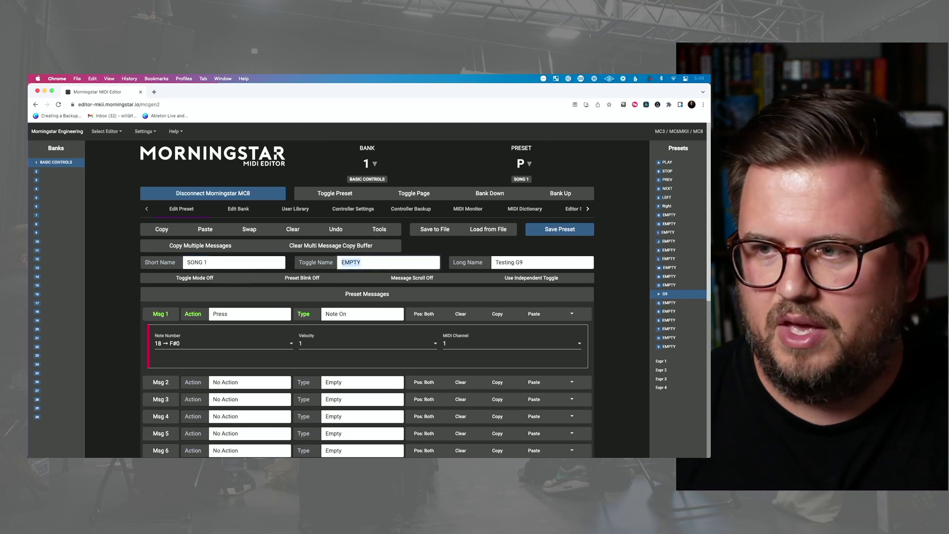
type("S")
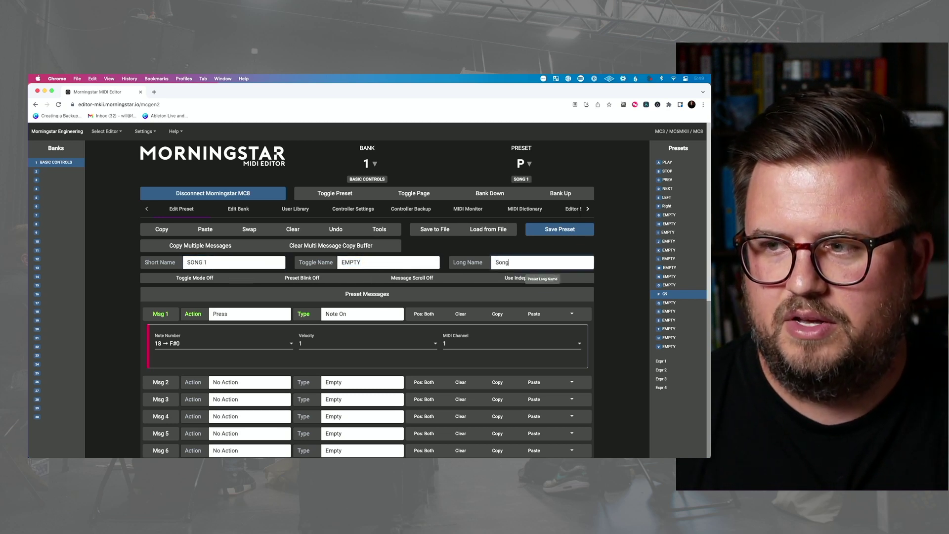
key("BackSpace")
type("Trigger ")
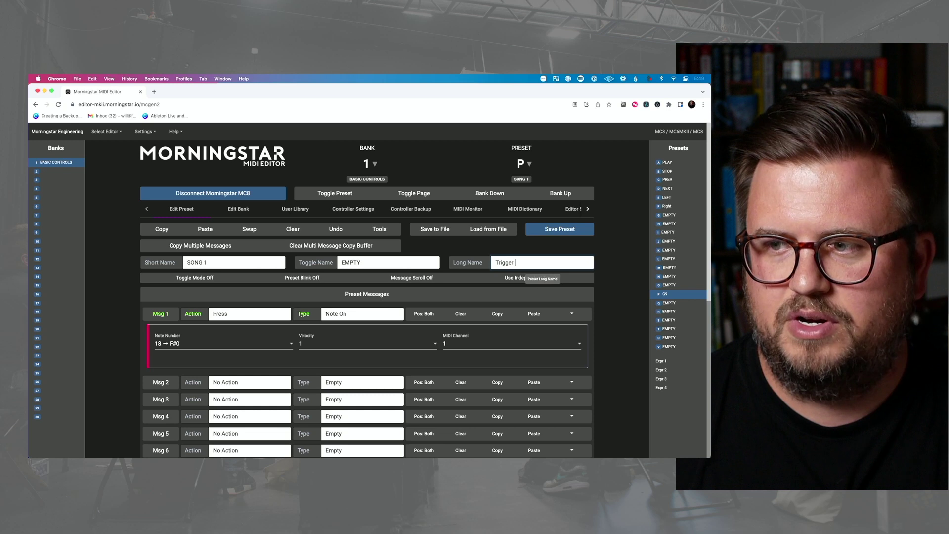
type("Song 1")
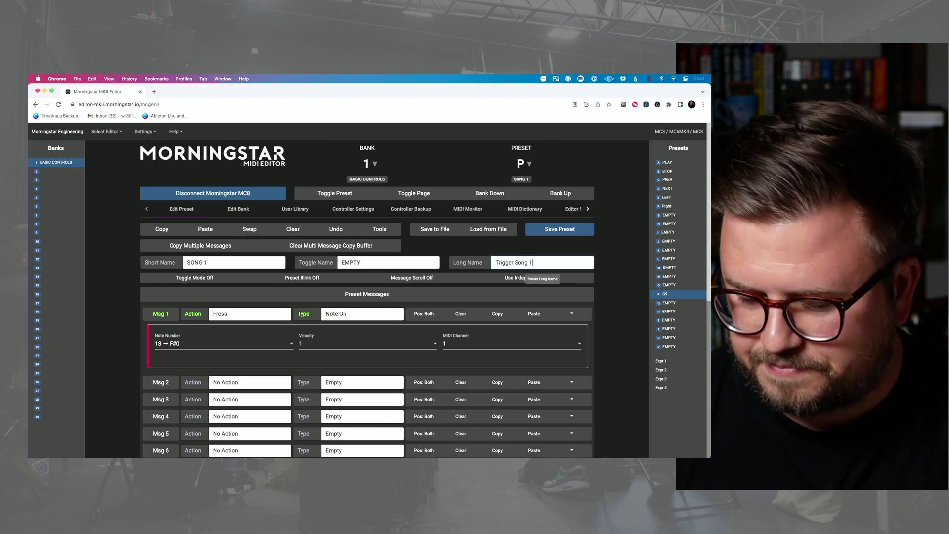
left_click(583, 229)
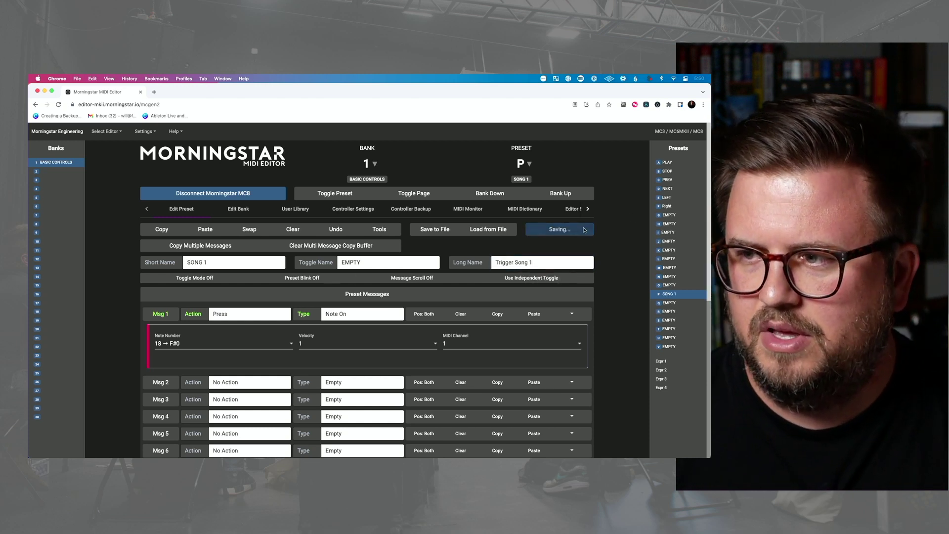
Switch to Ableton Live, add a locator named Song 1 at bar 29, and enter MIDI map mode to assign it
key("super+Tab")
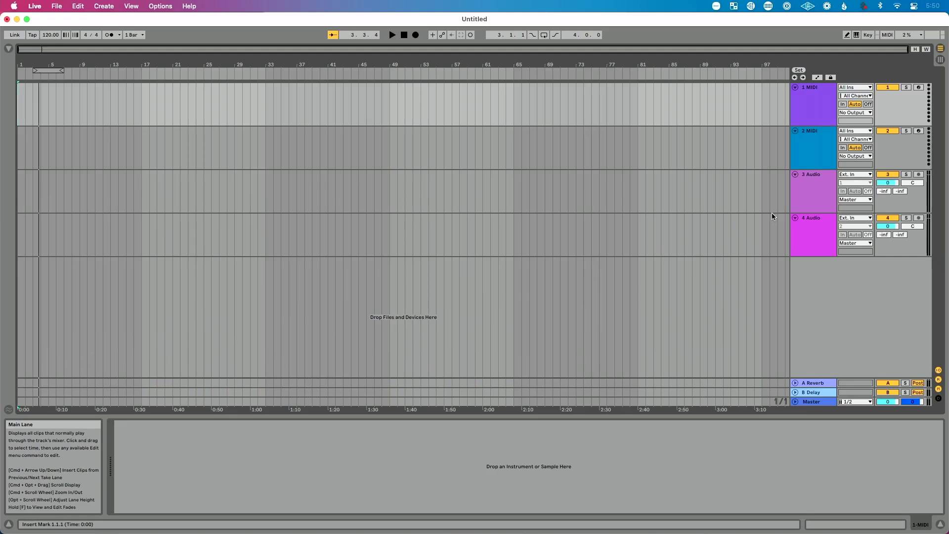
key("super+m")
right_click(234, 70)
left_click(249, 94)
left_click(248, 96)
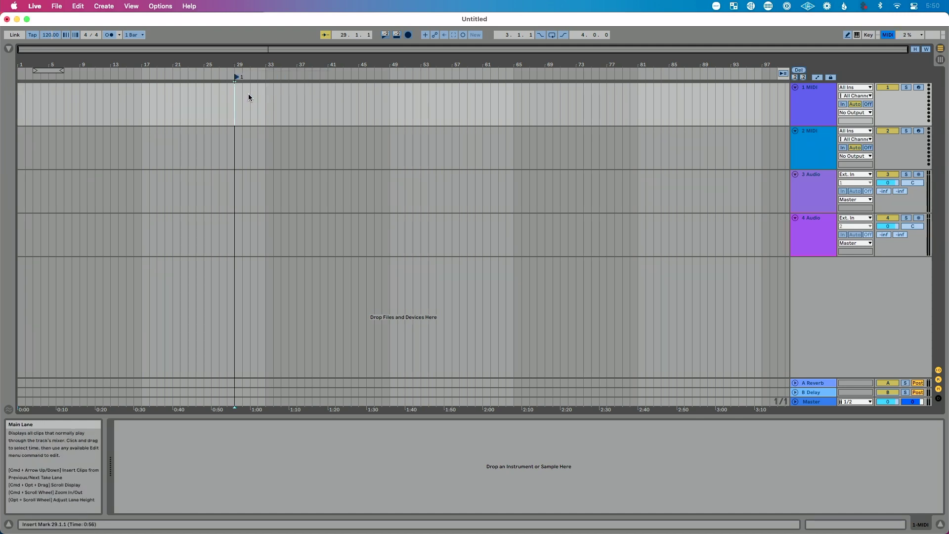
key("super+r")
type("Song 1")
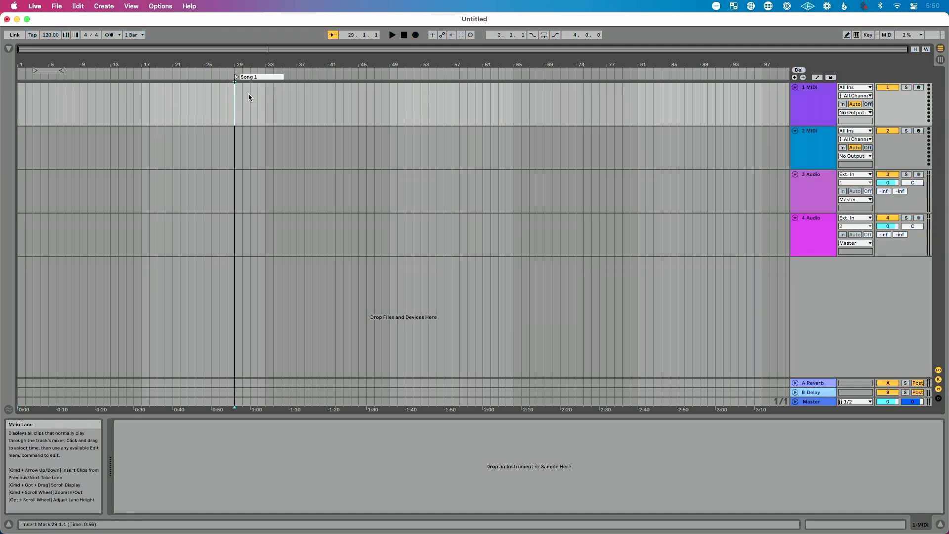
key("Return")
key("super+m")
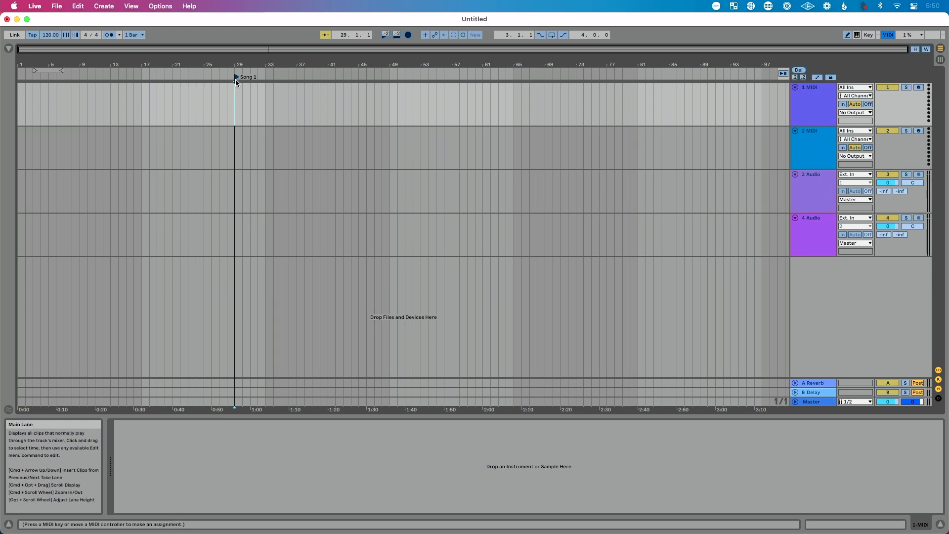
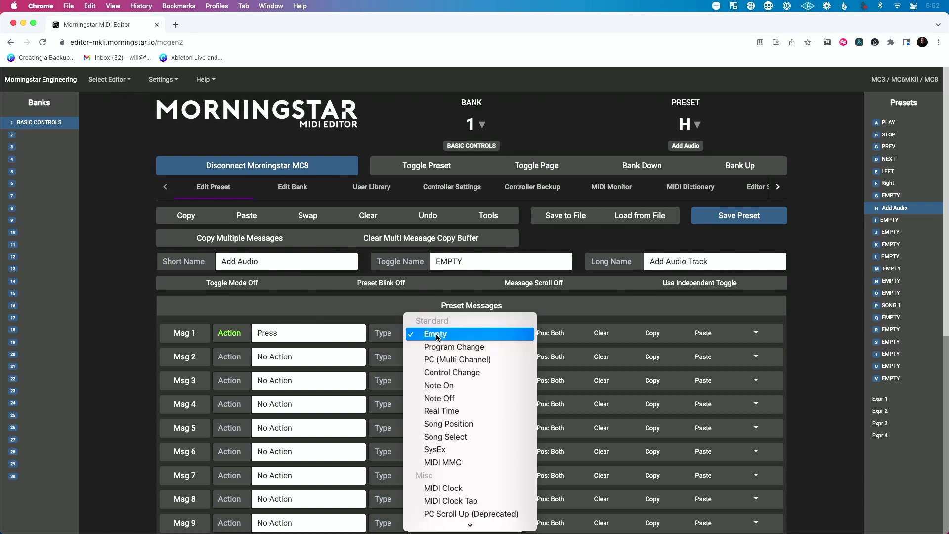
Set the type of message 1 in preset H (Add Audio) to Keystroke in the Morningstar MIDI Editor
mouse_move(473, 528)
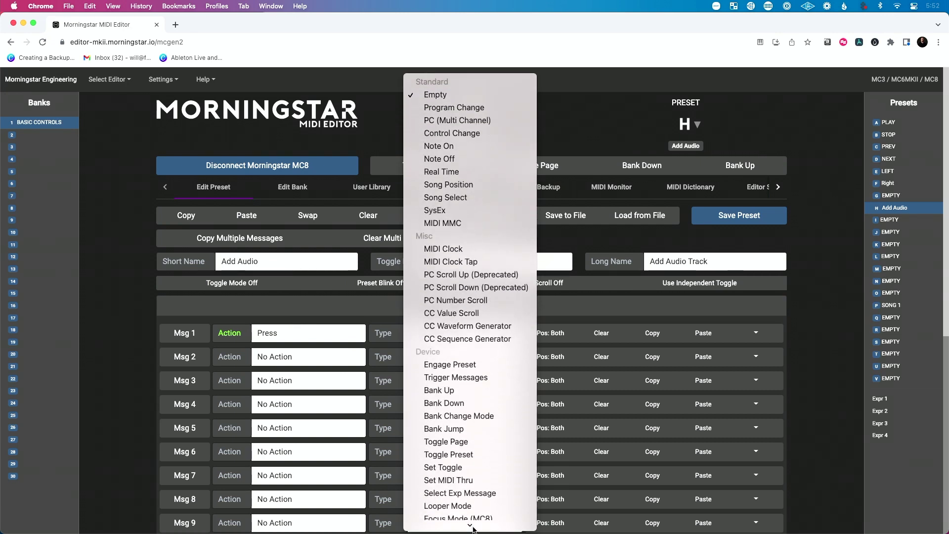
left_click(473, 524)
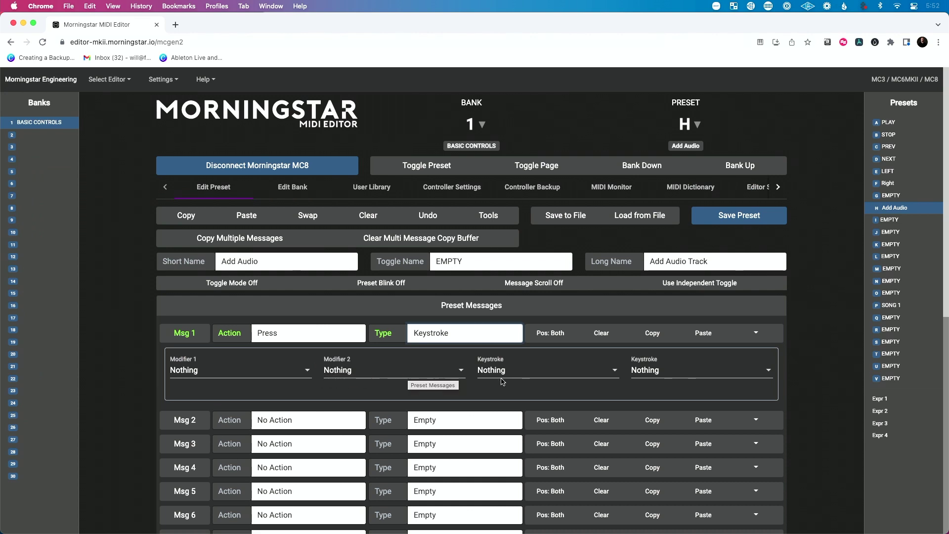
left_click(506, 373)
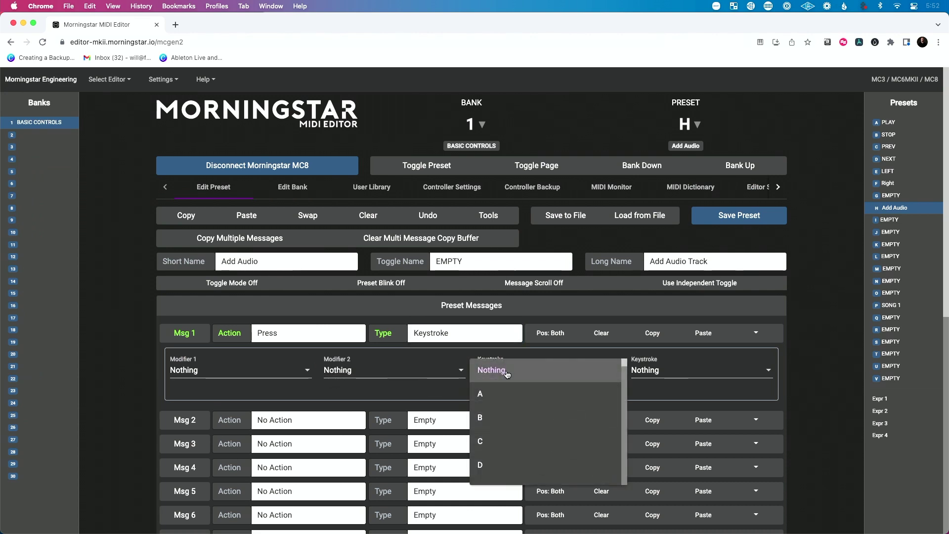
left_click(514, 359)
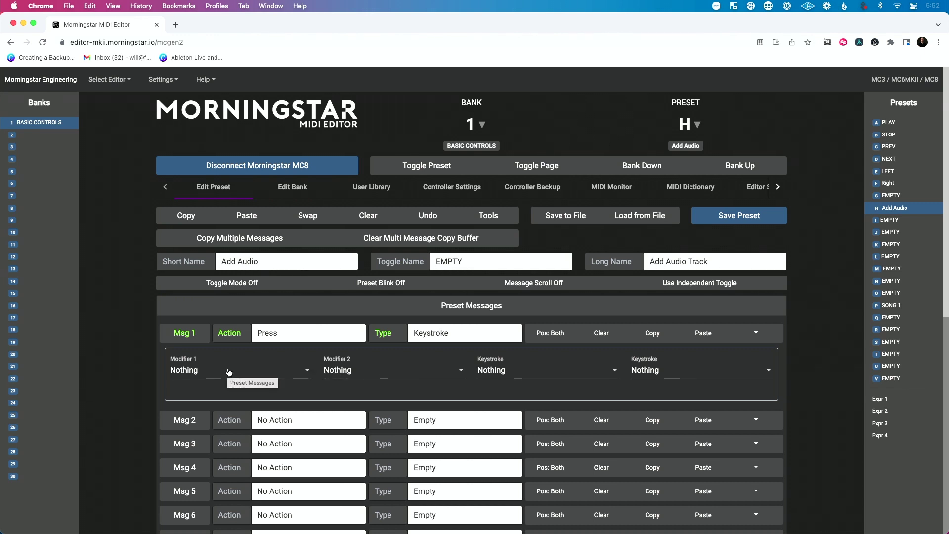
left_click(278, 375)
scroll(277, 386, "down", 3)
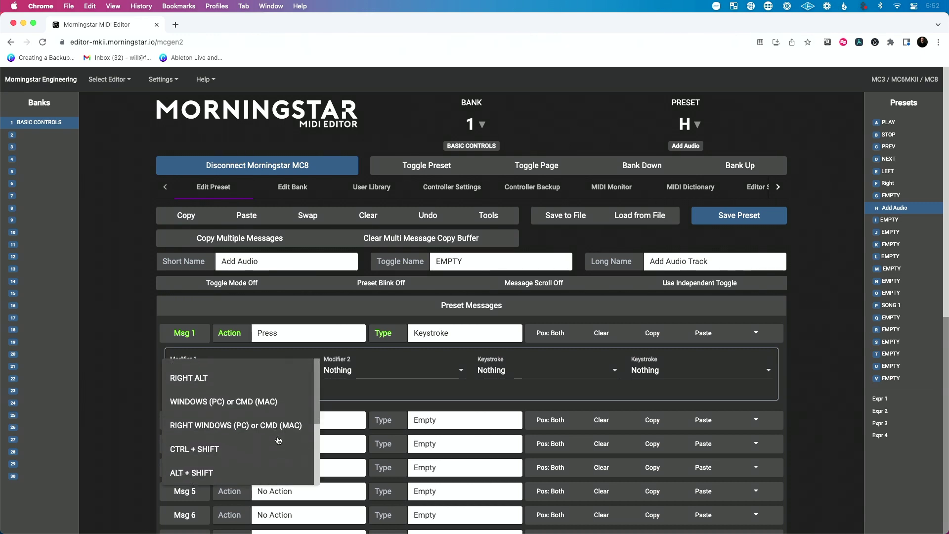
scroll(277, 386, "up", 3)
left_click(274, 369)
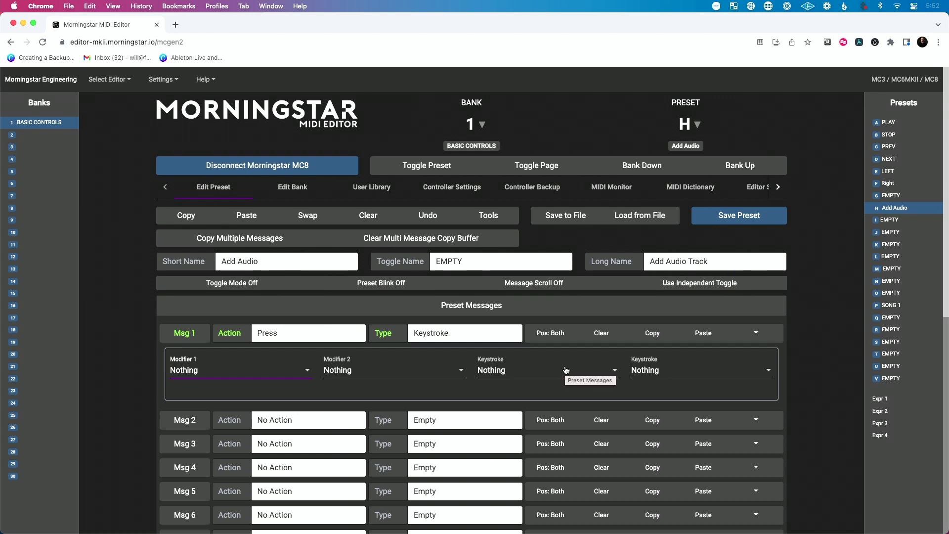
Set Modifier 1 of the Add Audio preset's keystroke message to WINDOWS (PC) or CMD (MAC)
left_click(263, 373)
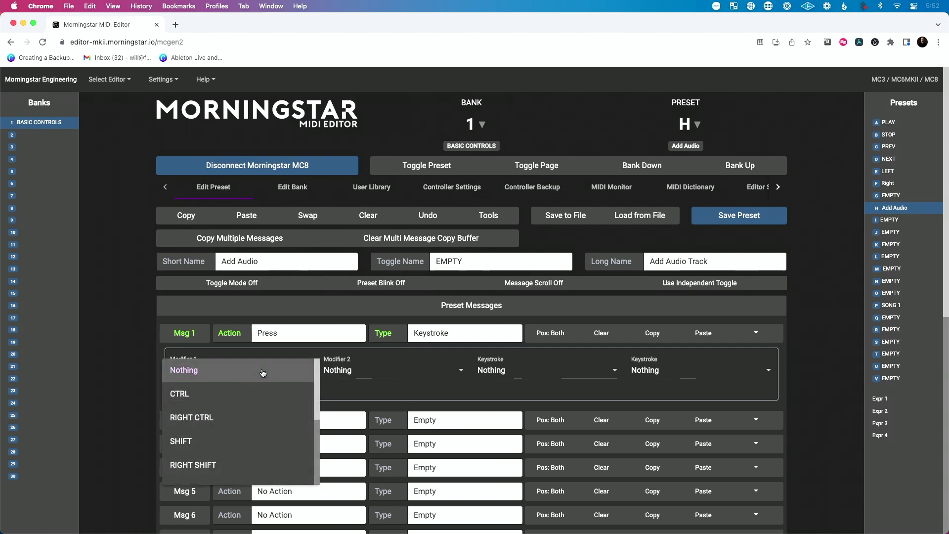
scroll(254, 410, "down", 5)
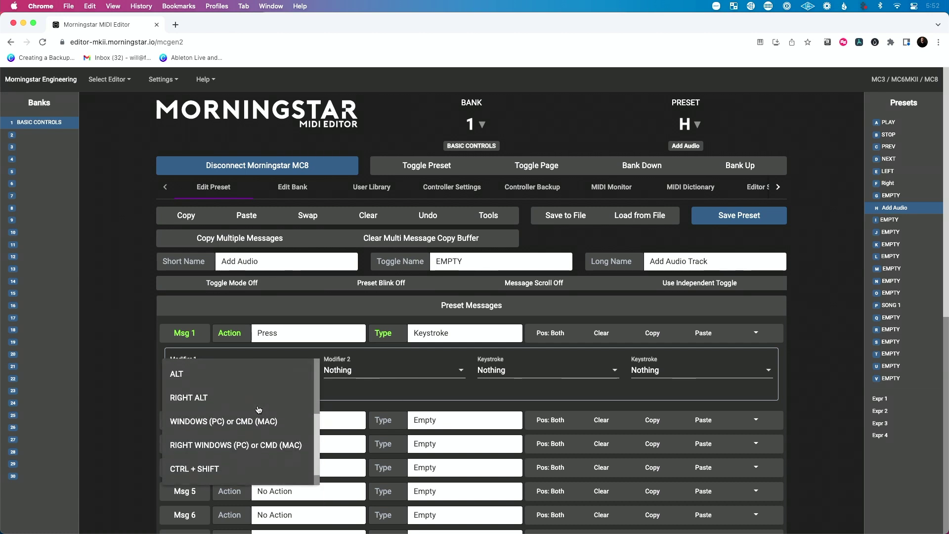
scroll(251, 403, "up", 5)
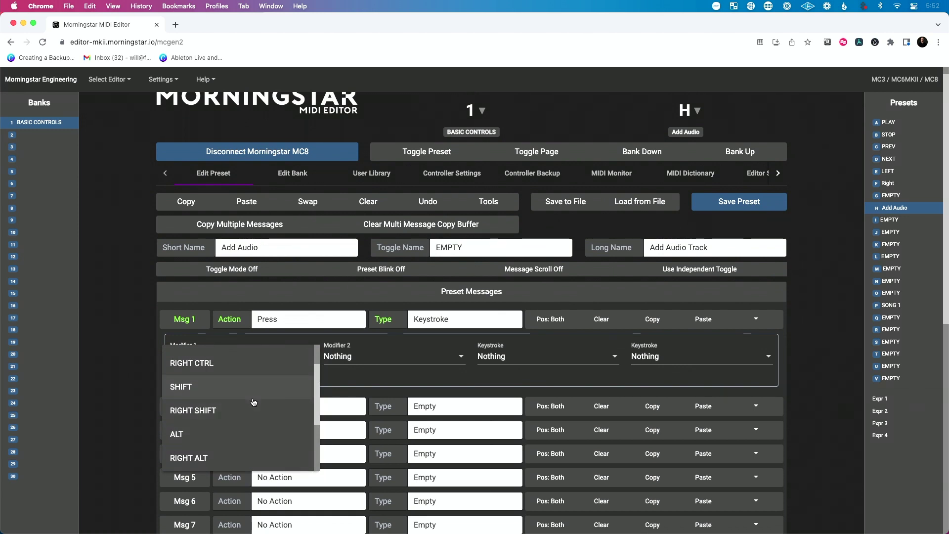
scroll(247, 374, "down", 5)
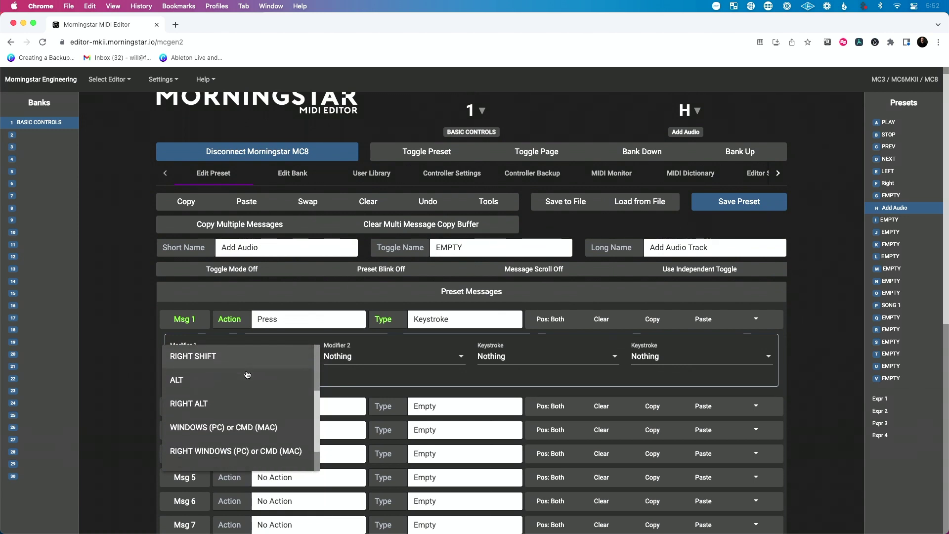
left_click(242, 400)
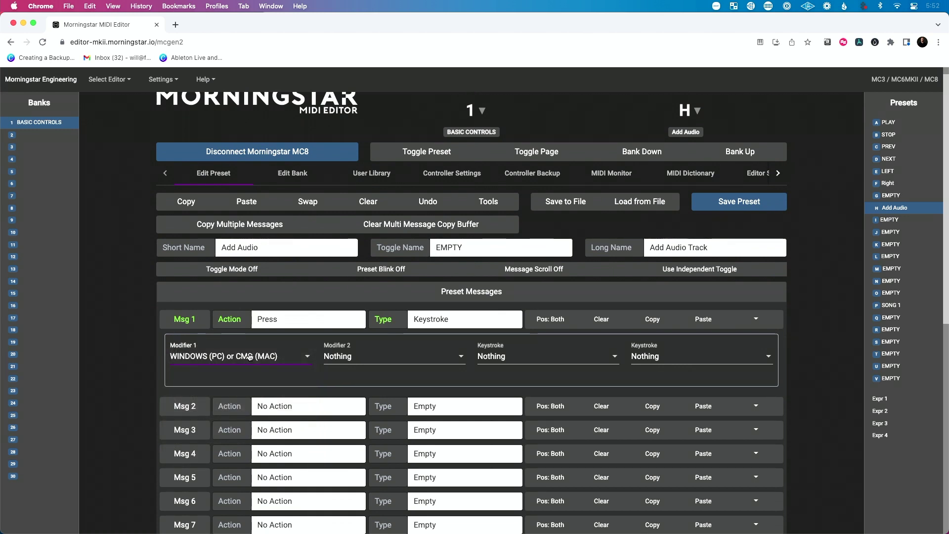
Set the first Keystroke of message 1 to T, save the preset, and disconnect the Morningstar MC8 from the editor
left_click(487, 360)
scroll(509, 398, "down", 5)
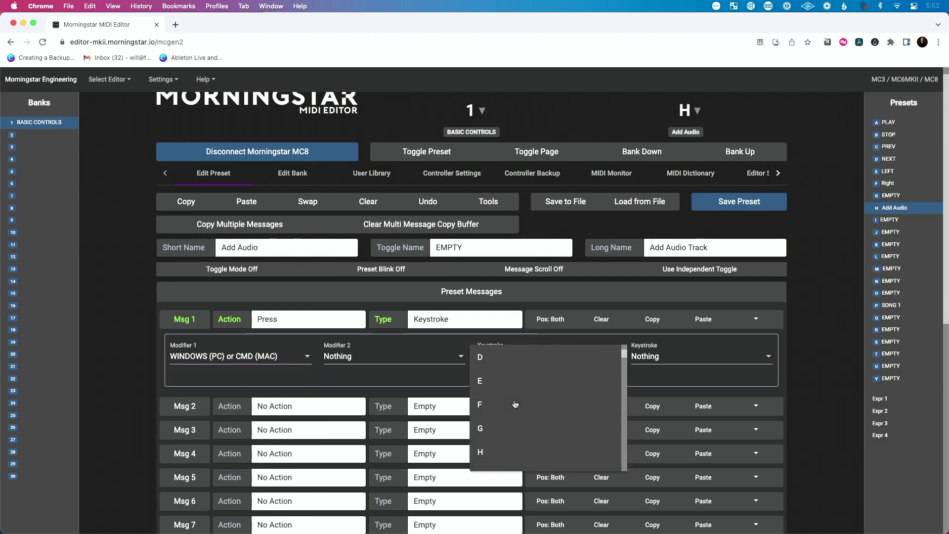
scroll(514, 404, "down", 4)
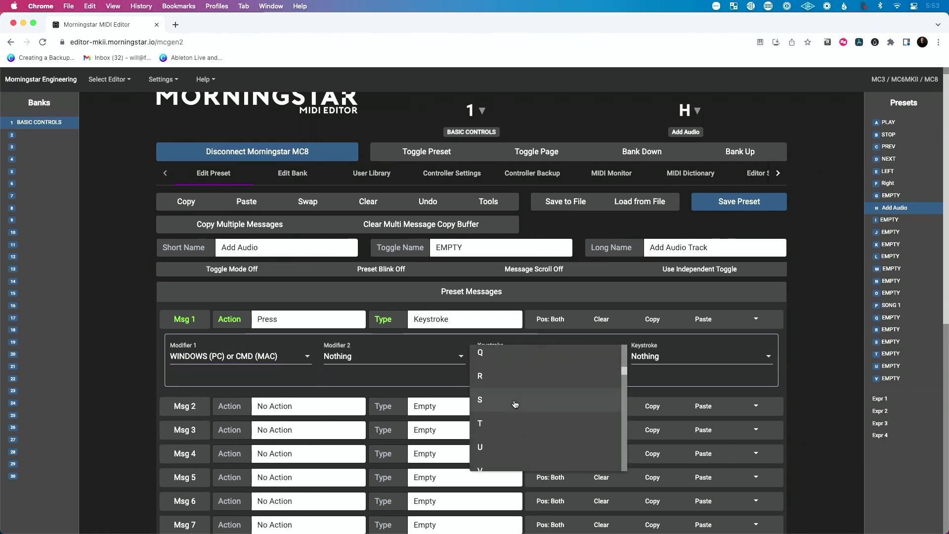
left_click(514, 404)
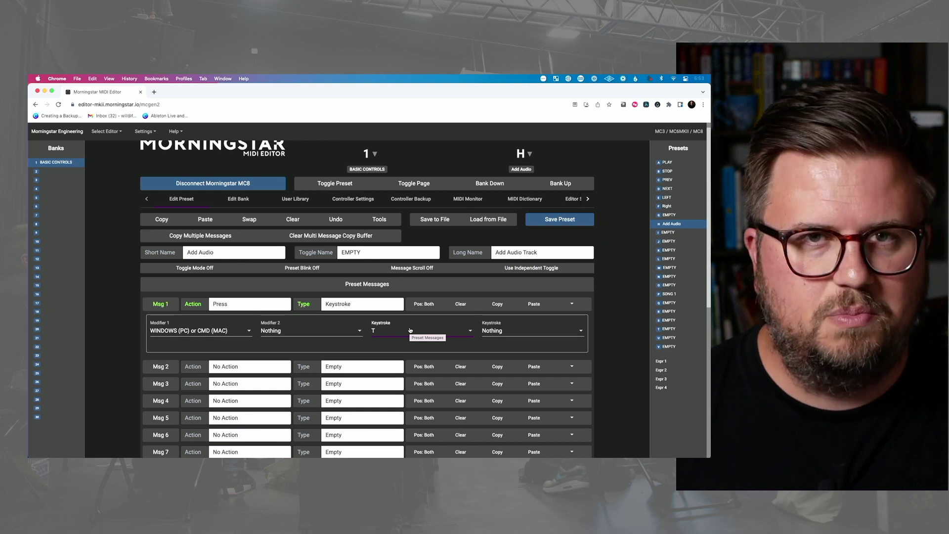
left_click(560, 218)
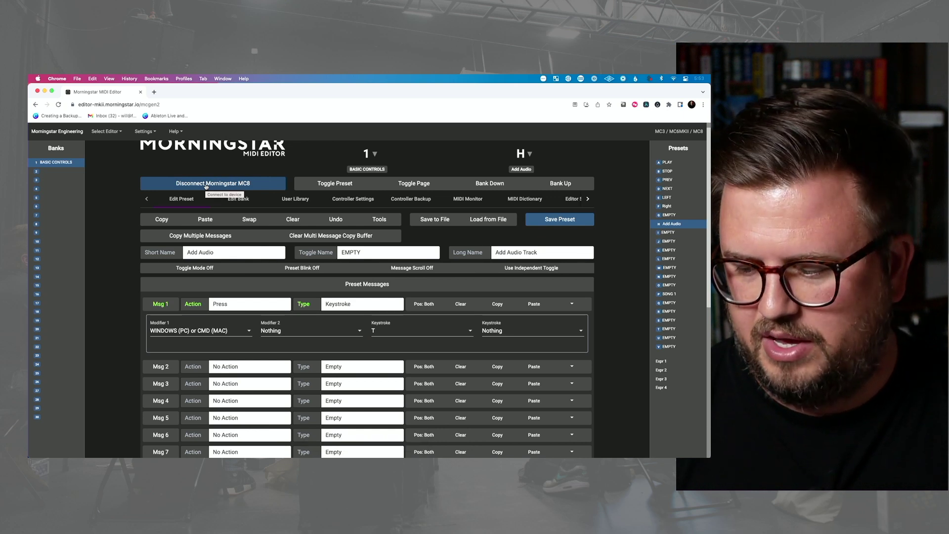
left_click(206, 183)
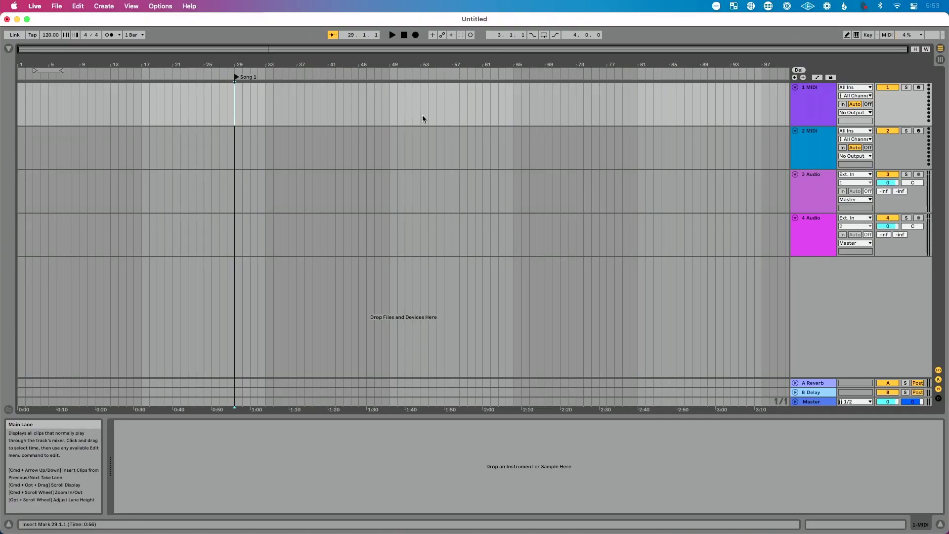
In Ableton Live's Session View, reset the transport to the start and insert new audio tracks after the first MIDI track
key("Tab")
left_click(404, 34)
left_click(340, 75)
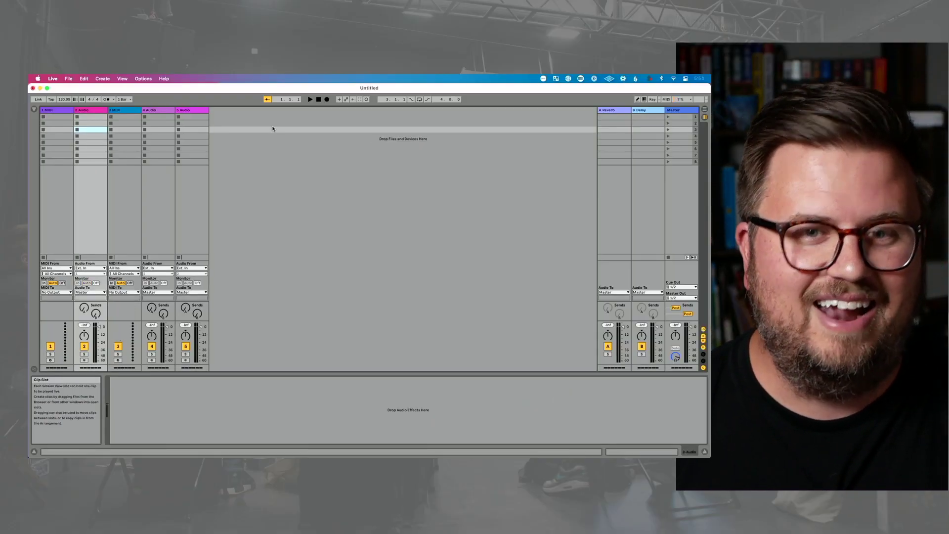
key("super+t")
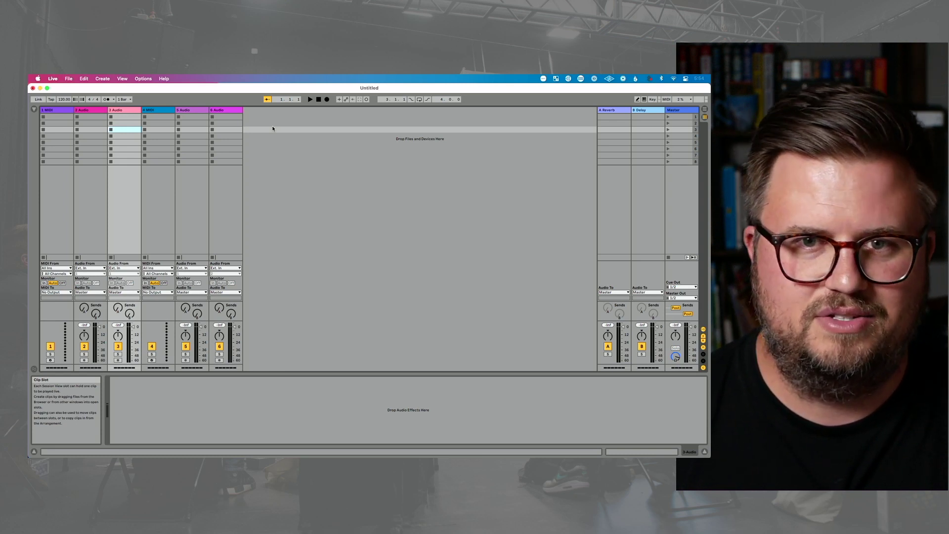
left_click(131, 101)
left_click(131, 101)
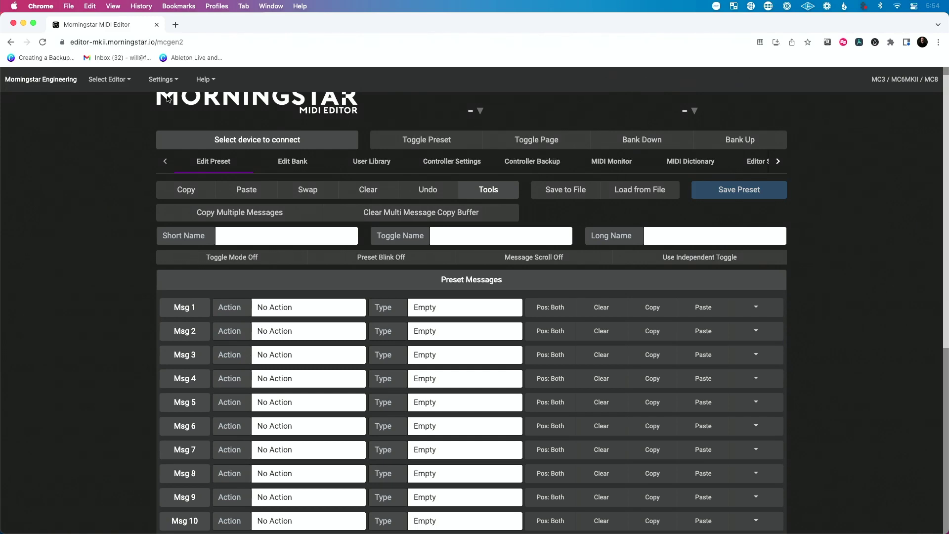
Reconnect the Morningstar MC8 to the MIDI Editor and give preset G the short name ACCESS and long name All Access Mode
left_click(227, 140)
left_click(244, 159)
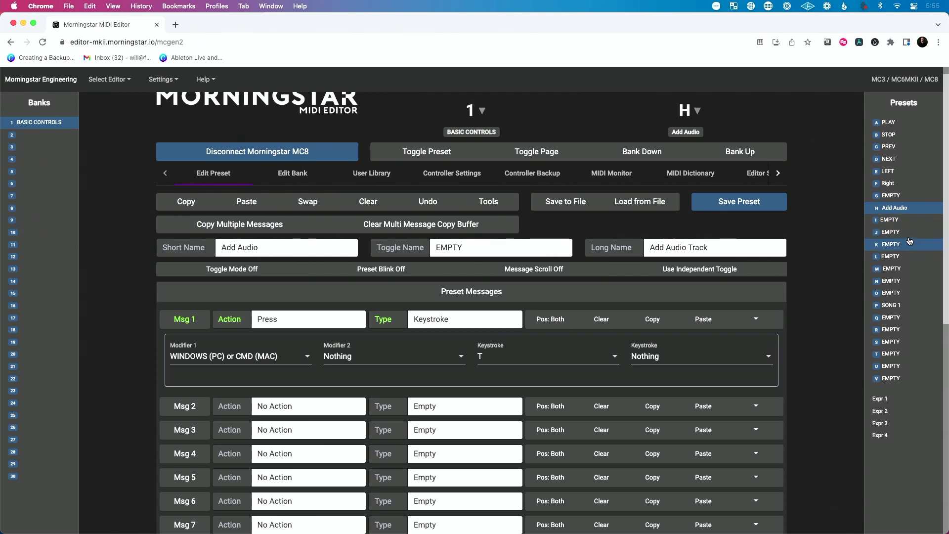
left_click(909, 198)
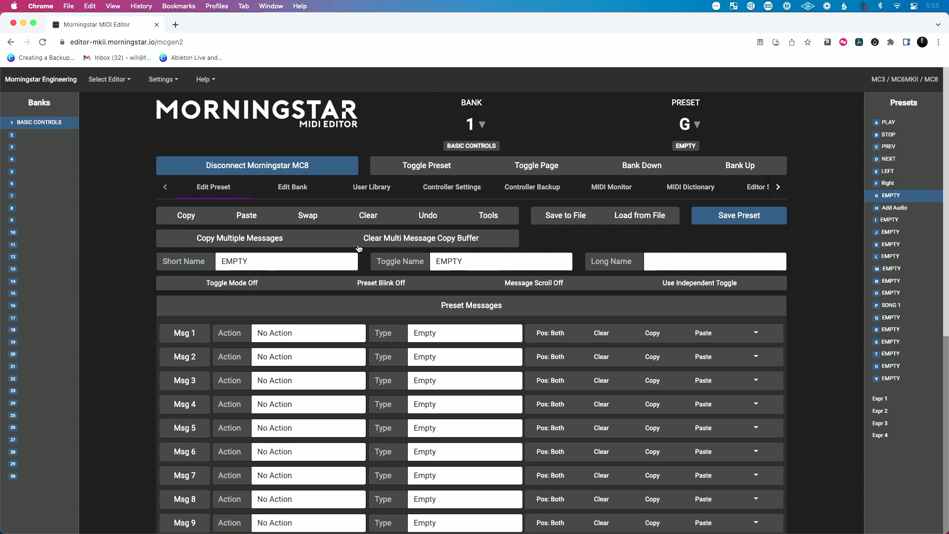
double_click(303, 261)
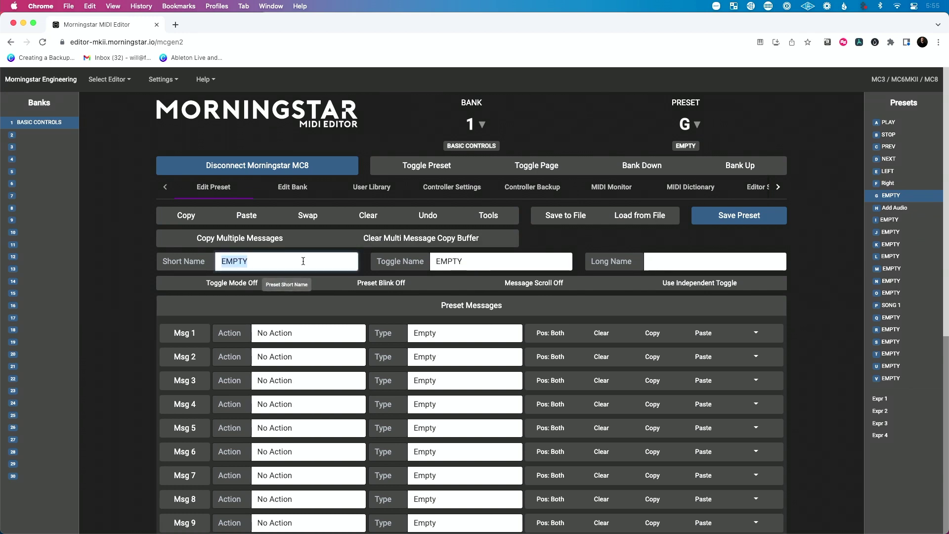
type("ACCESS")
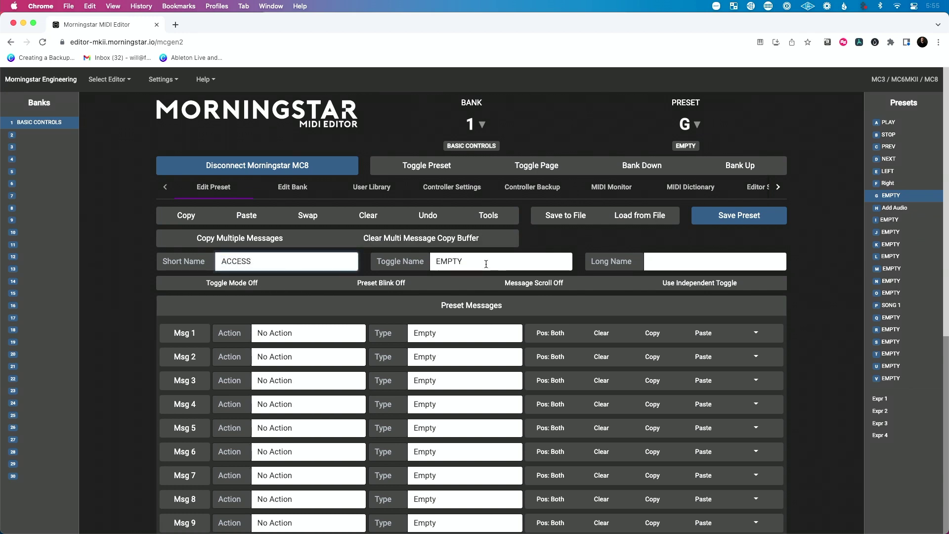
left_click(656, 261)
type("All Access Mode")
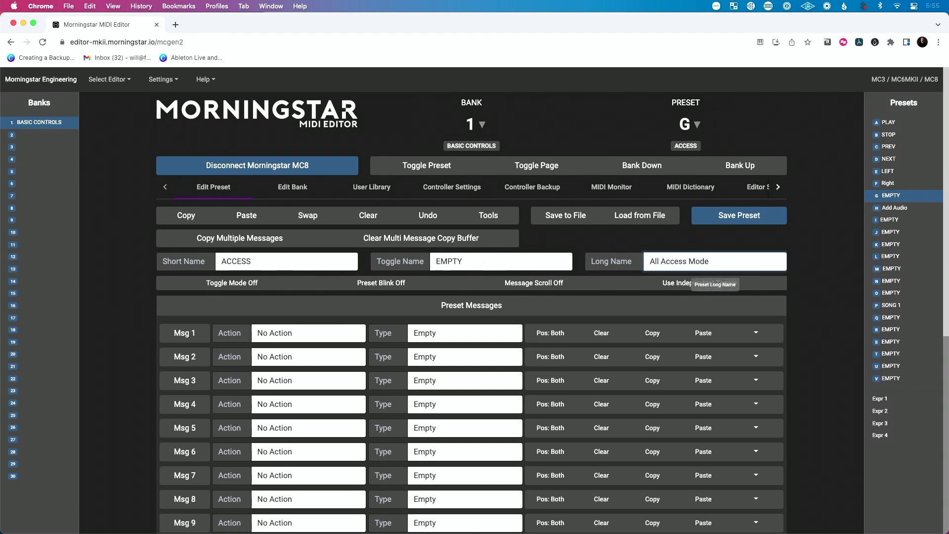
Set message 1 of the ACCESS preset in bank 1 to the Long Press action with type Bank Jump
left_click(319, 331)
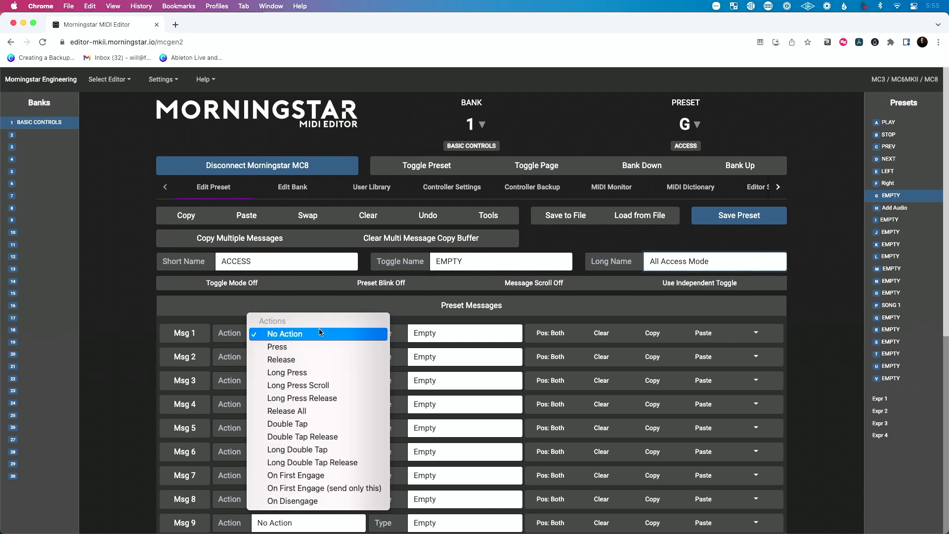
left_click(327, 374)
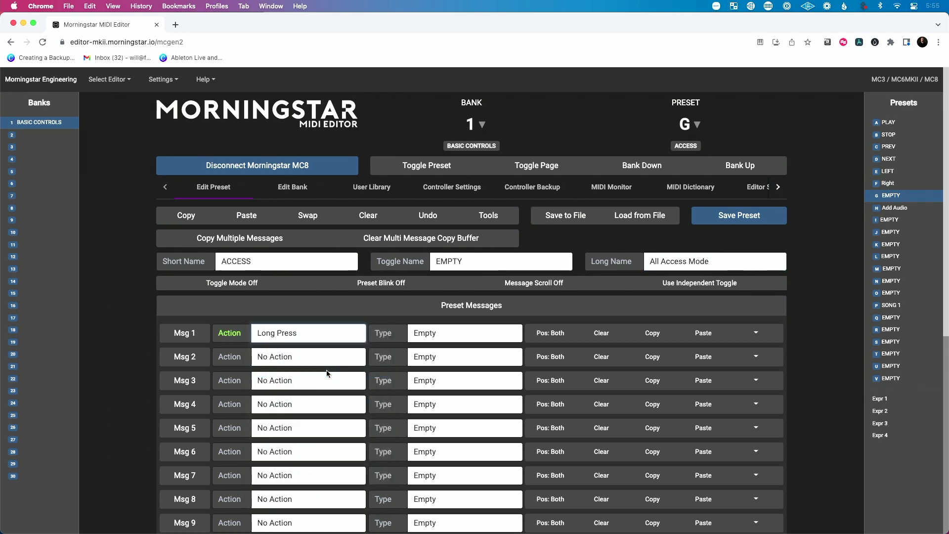
left_click(303, 333)
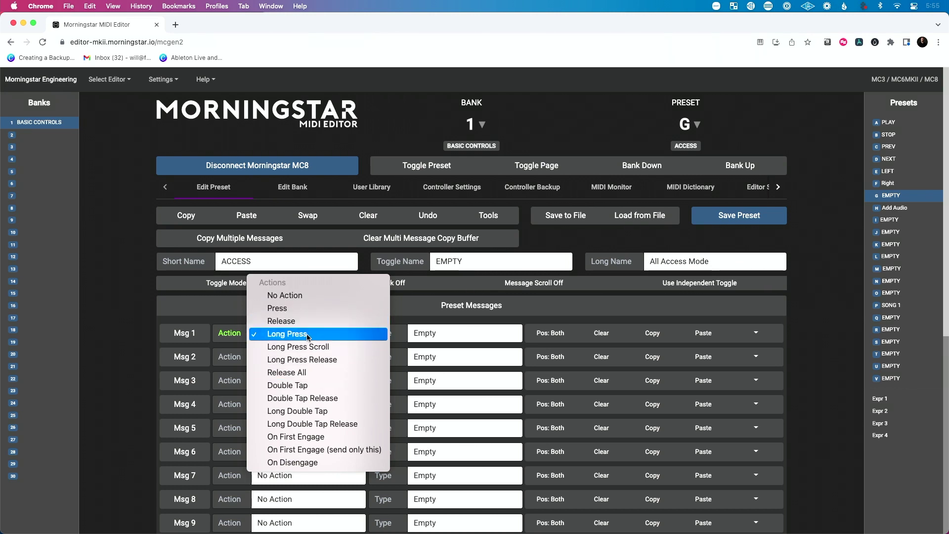
left_click(319, 335)
left_click(449, 334)
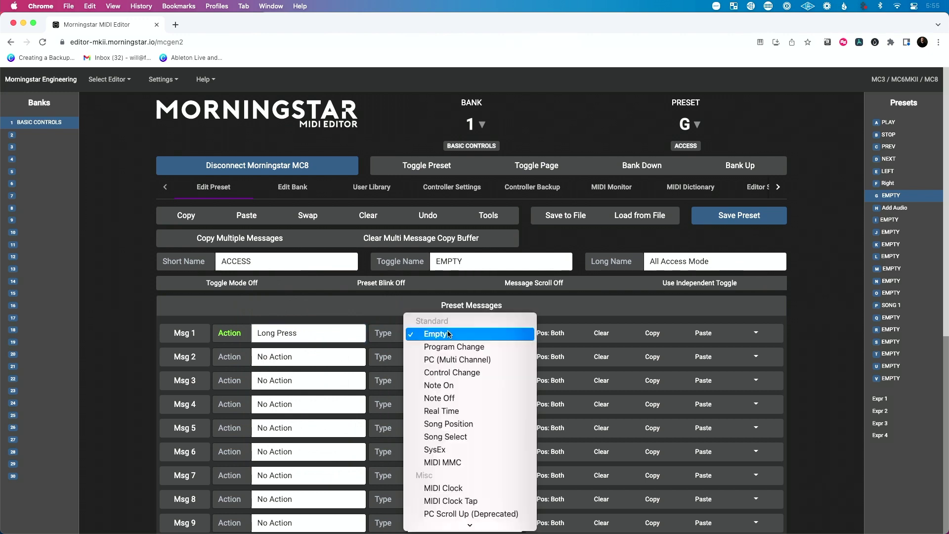
scroll(468, 462, "down", 5)
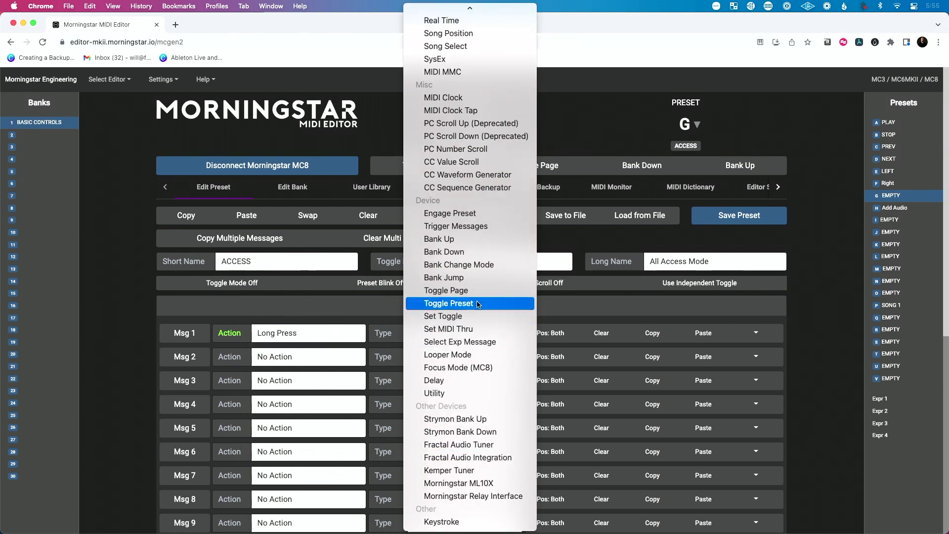
left_click(469, 278)
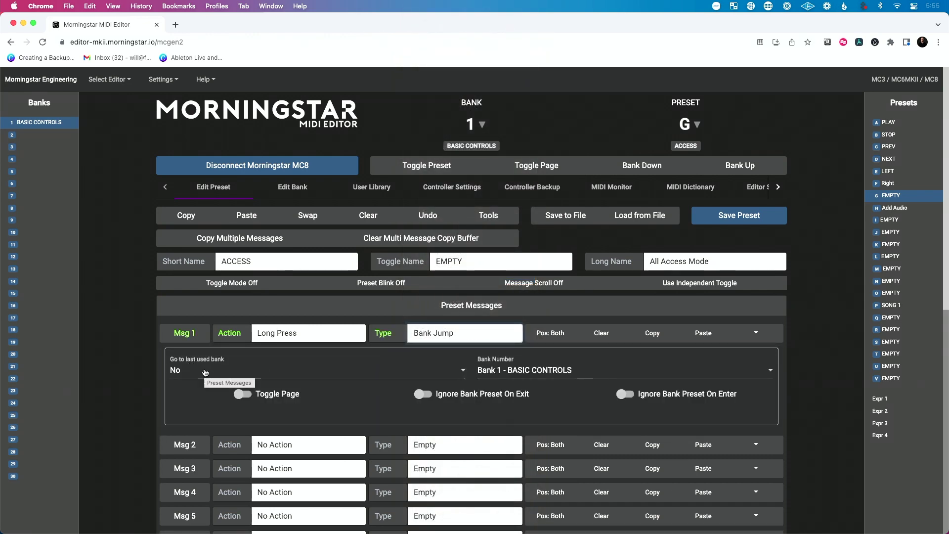
Set the bank jump's target to Bank 30, save preset G, and disconnect the MC8 from the editor
left_click(497, 369)
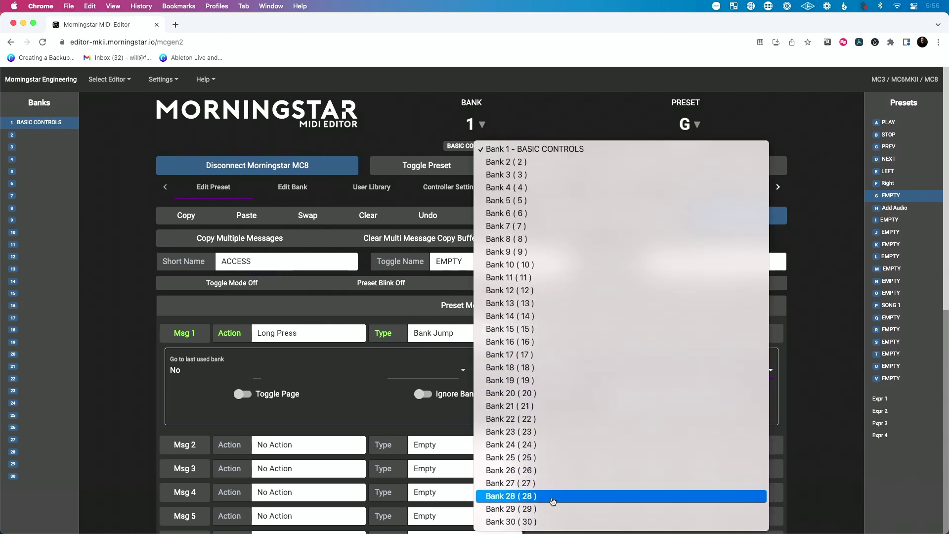
left_click(551, 522)
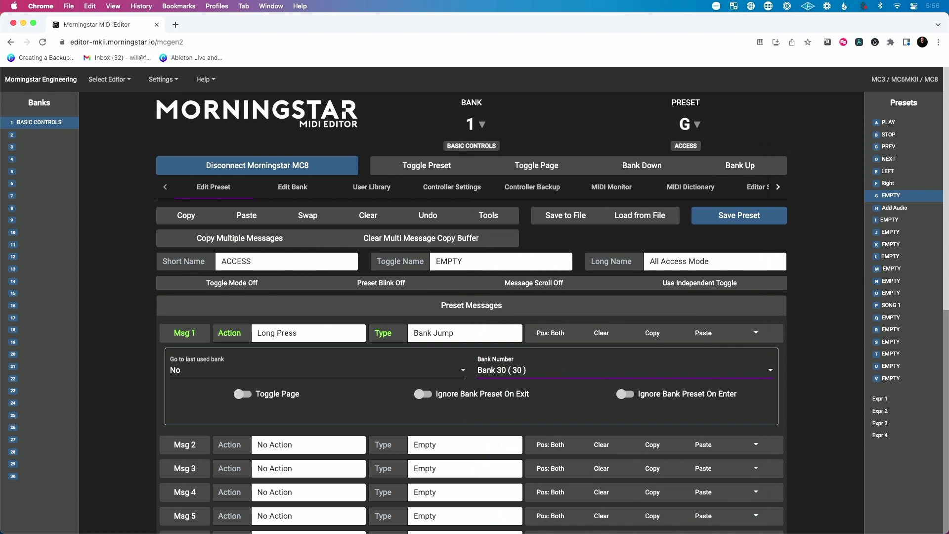
left_click(296, 394)
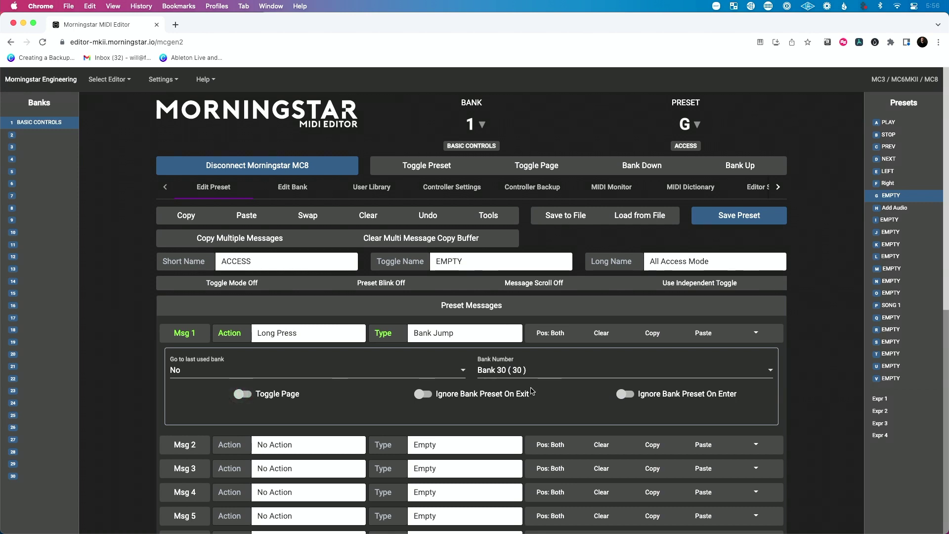
left_click(737, 211)
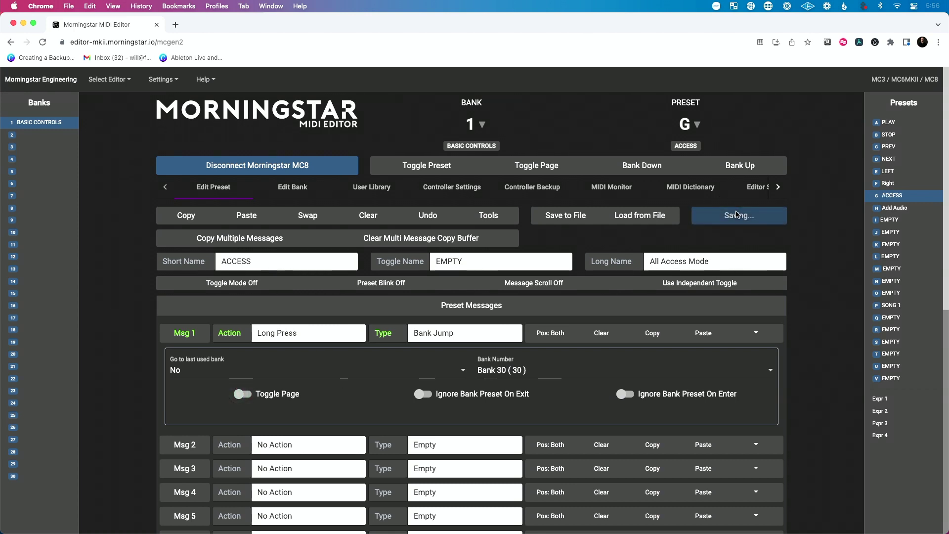
left_click(298, 167)
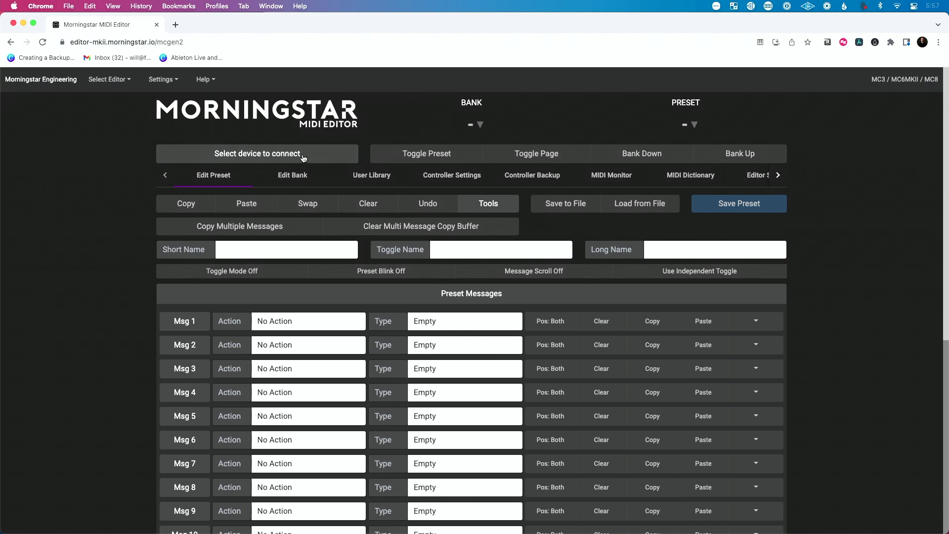
Reconnect the MC8 and change the short name of preset D in bank 30 to EXIT
left_click(303, 158)
left_click(269, 172)
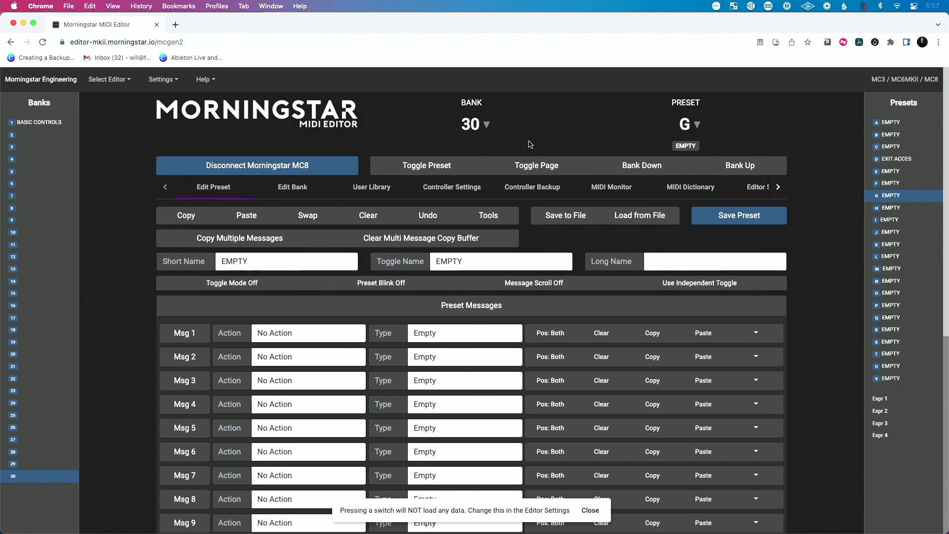
left_click(924, 160)
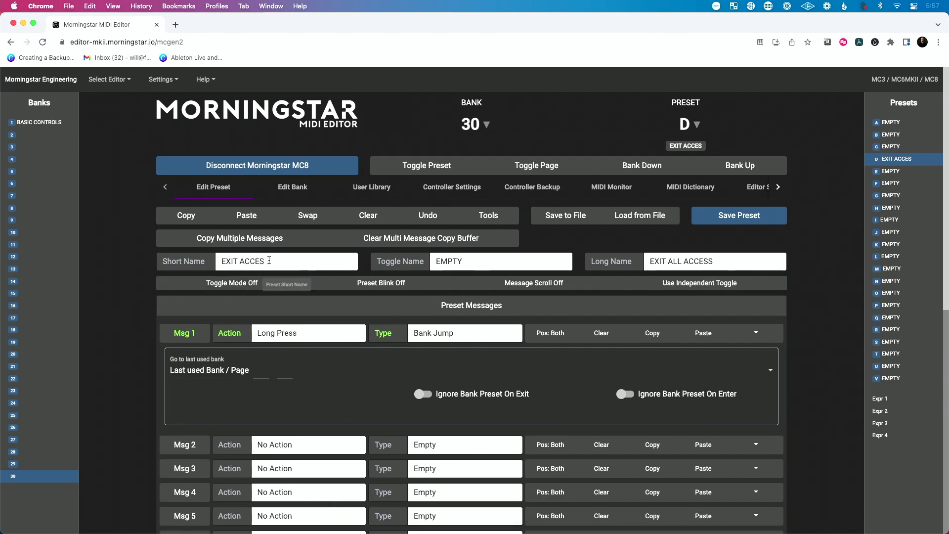
left_click(242, 261)
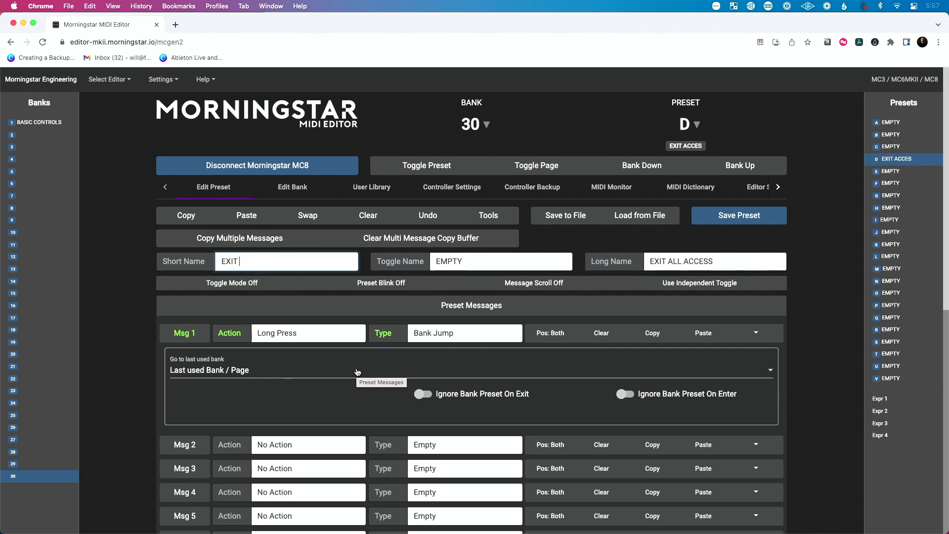
Set message 1 of the EXIT preset to Bank Jump going to Last used Bank / Page, and save the preset
left_click(340, 371)
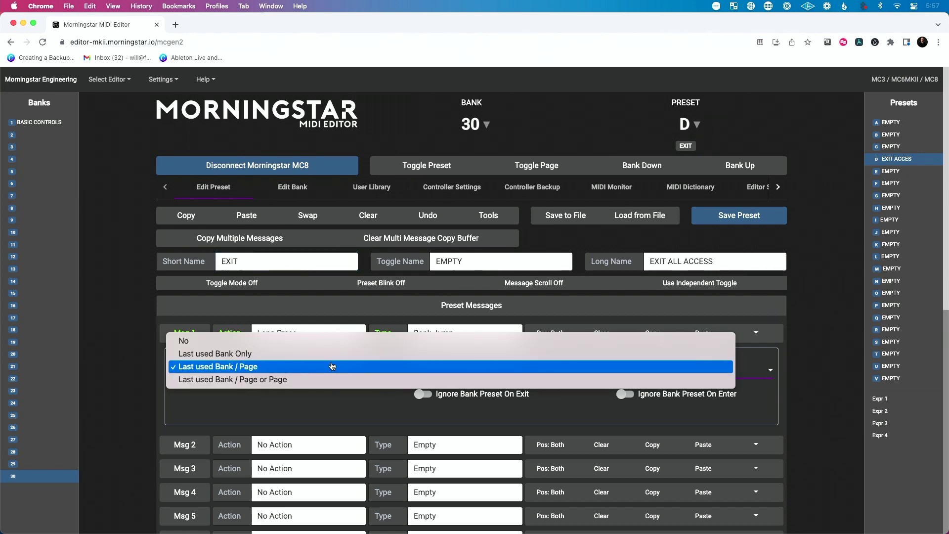
key("Escape")
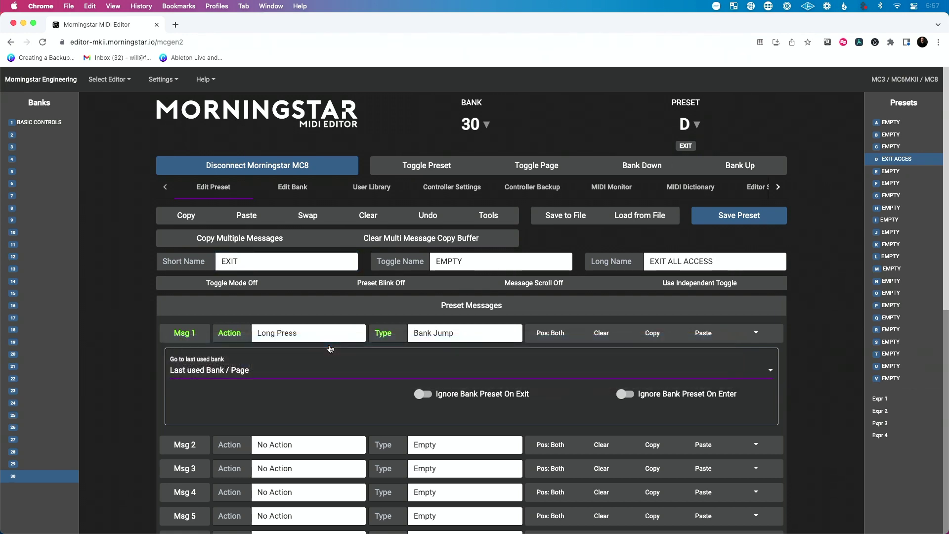
left_click(463, 338)
left_click(463, 339)
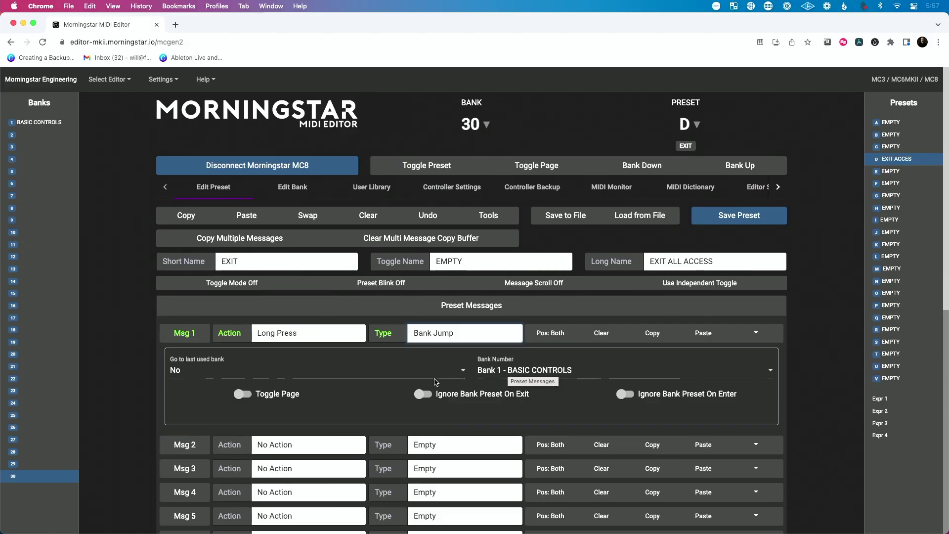
left_click(408, 372)
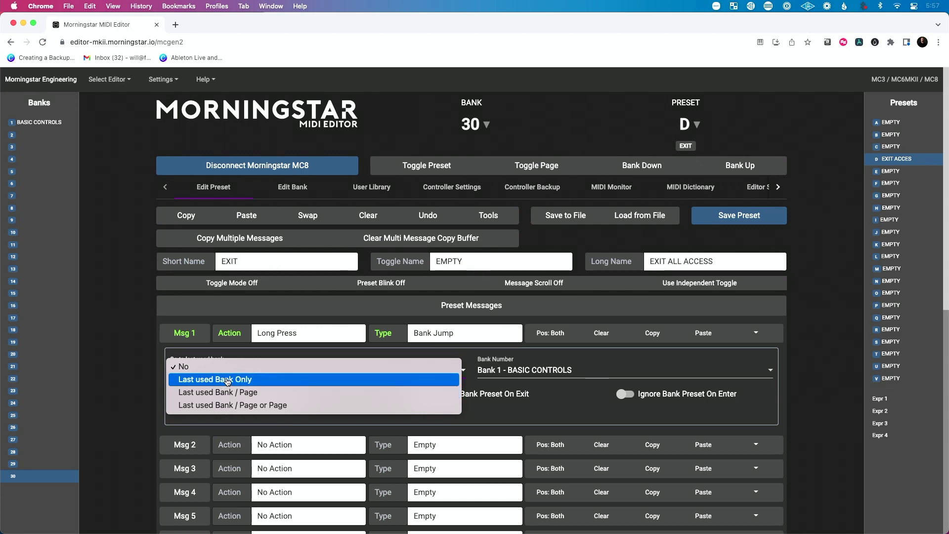
left_click(264, 392)
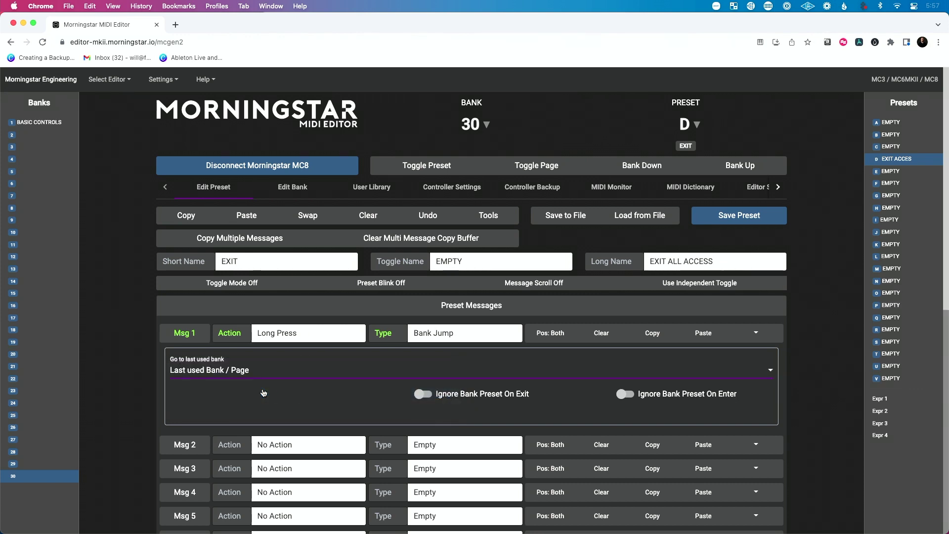
left_click(735, 223)
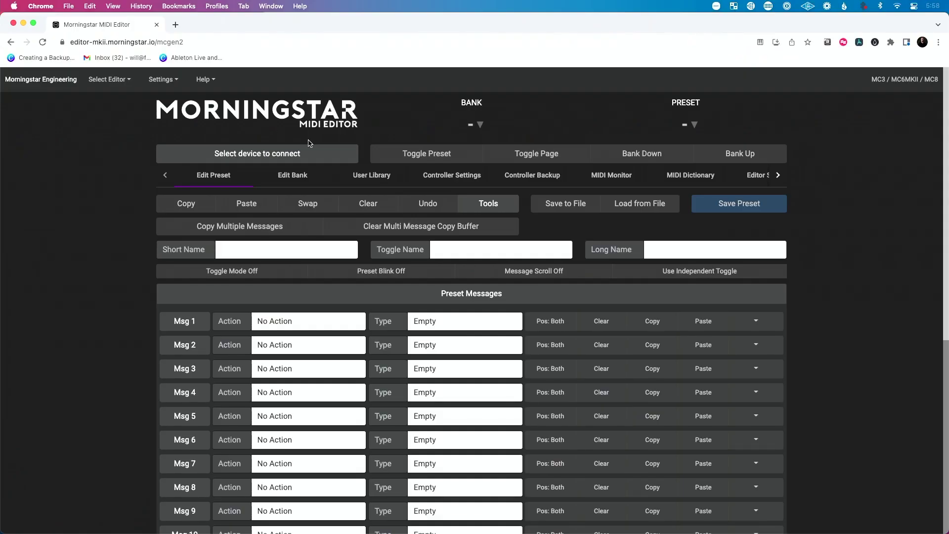
Reconnect to Morningstar MC8 Port 1 and set the action of message 1 in bank 4's preset A to Long Press
left_click(295, 154)
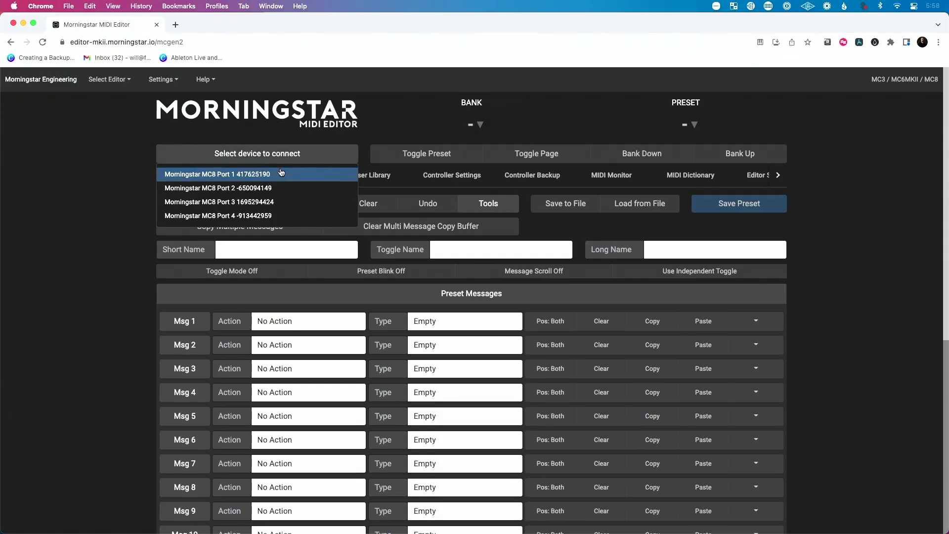
left_click(281, 171)
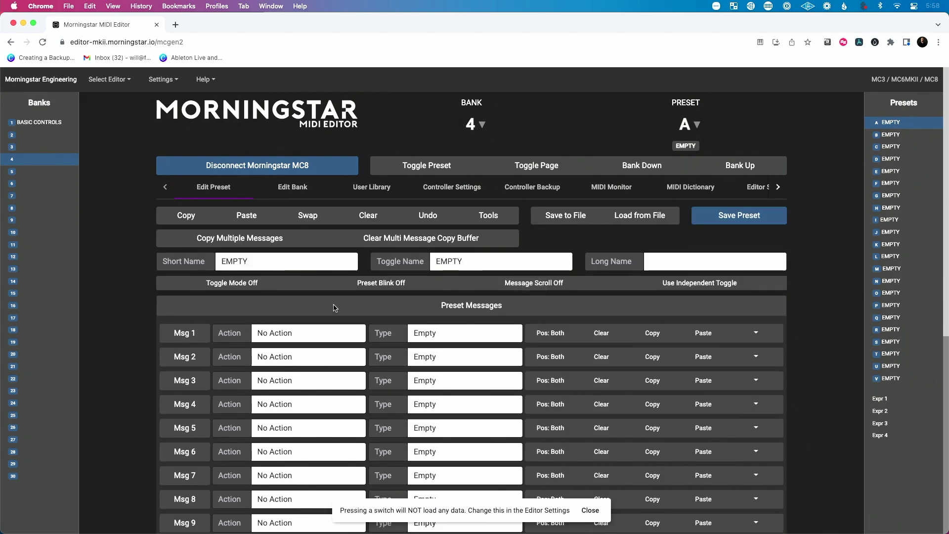
left_click(297, 333)
left_click(306, 378)
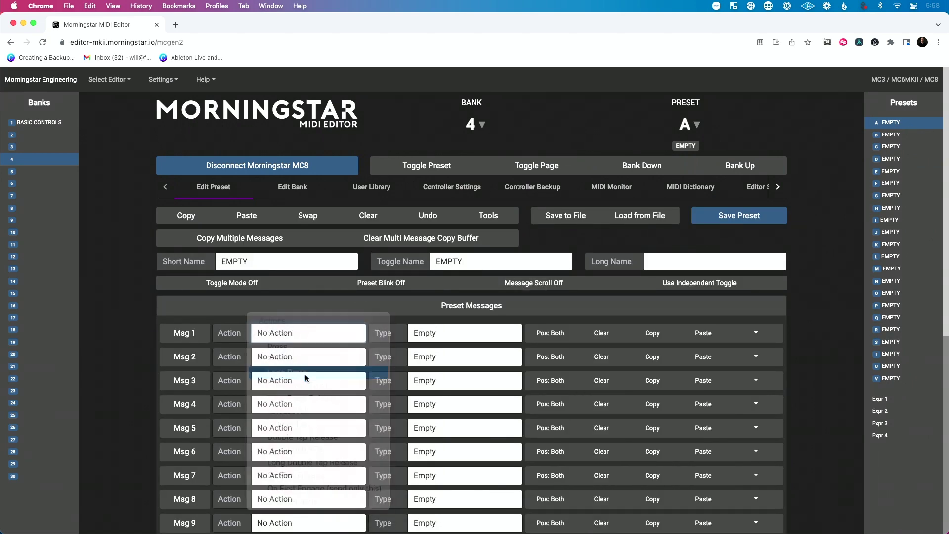
Set the type of message 1 in bank 4's preset A to Bank Jump targeting Bank 30 and save the preset
left_click(441, 332)
scroll(460, 376, "down", 5)
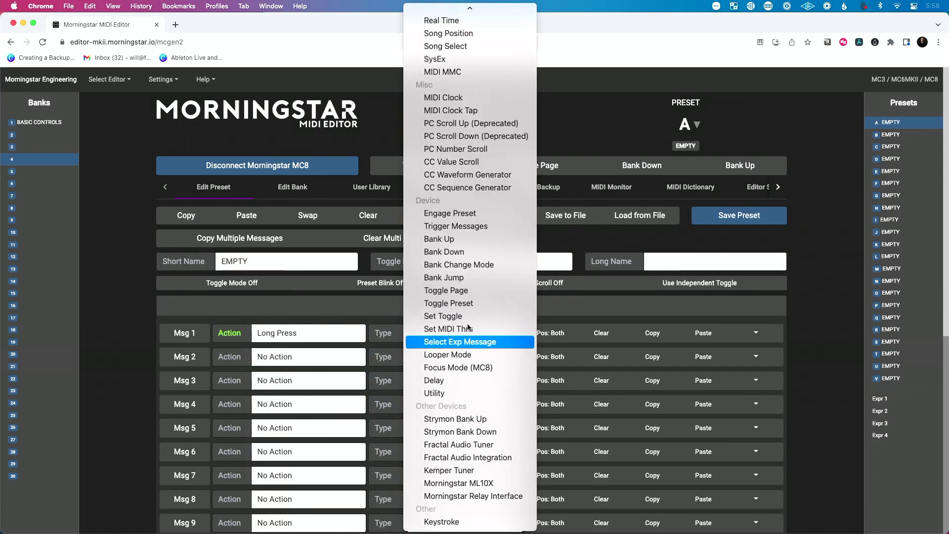
left_click(471, 278)
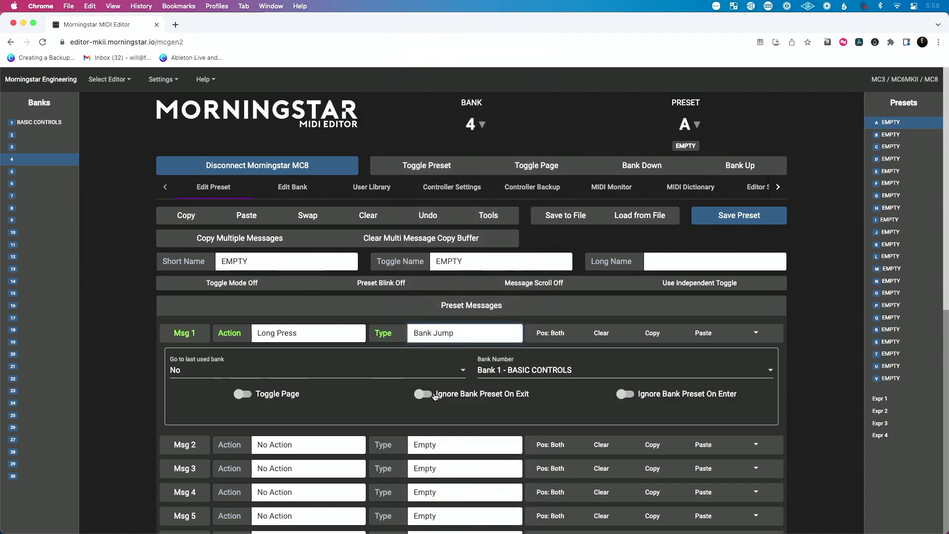
left_click(539, 370)
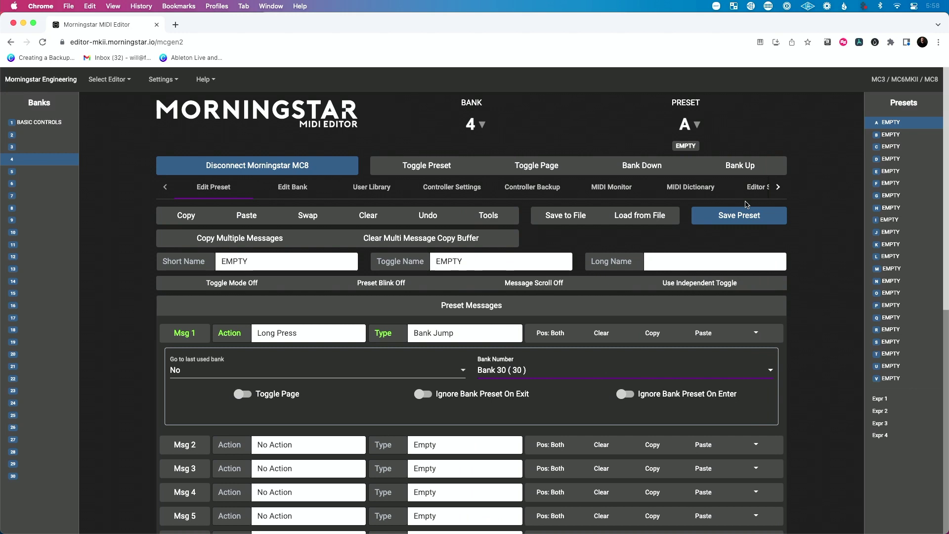
left_click(751, 221)
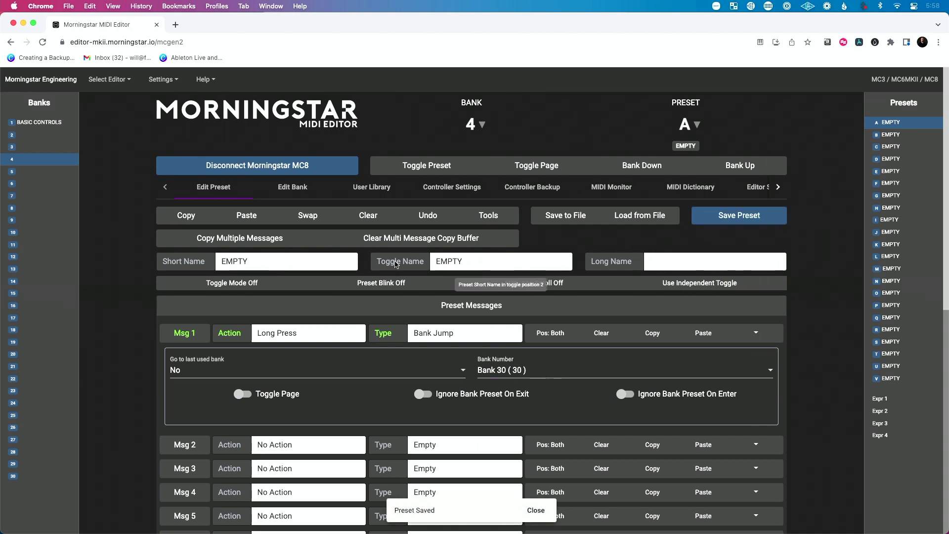
Give bank 4's preset A the short name ACCESS and long name All Access Mode, save it, and disconnect the MC8
left_click(332, 263)
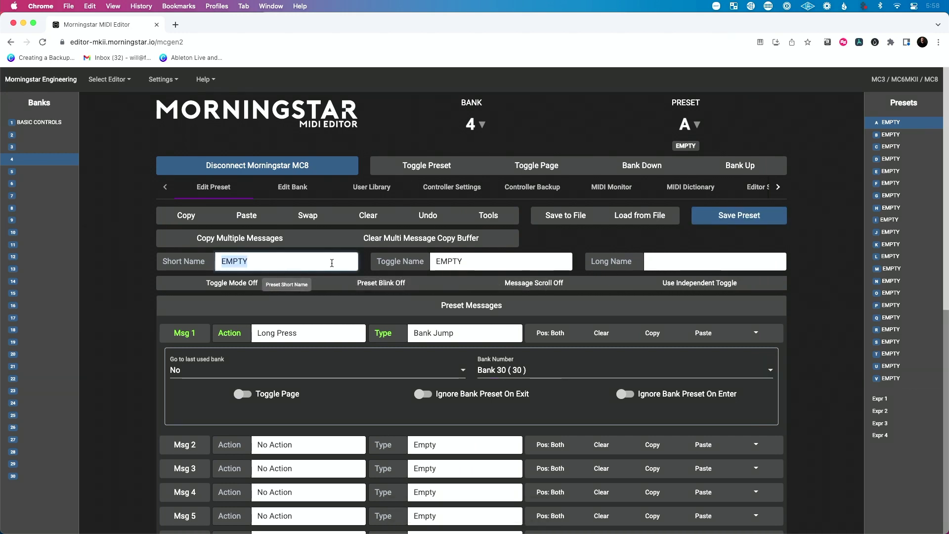
type("ACCESS")
key("Tab")
key("Tab")
type("All A")
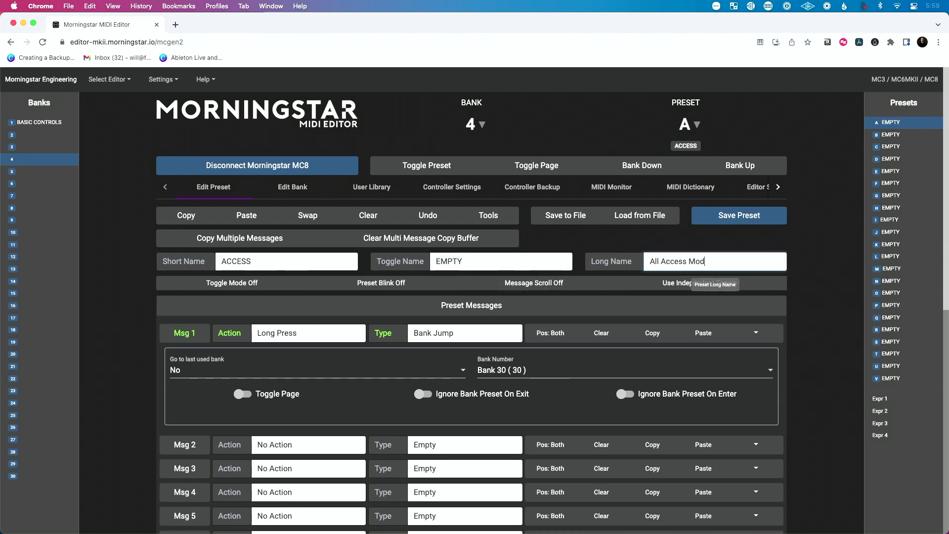
type("ccess Mode")
left_click(757, 216)
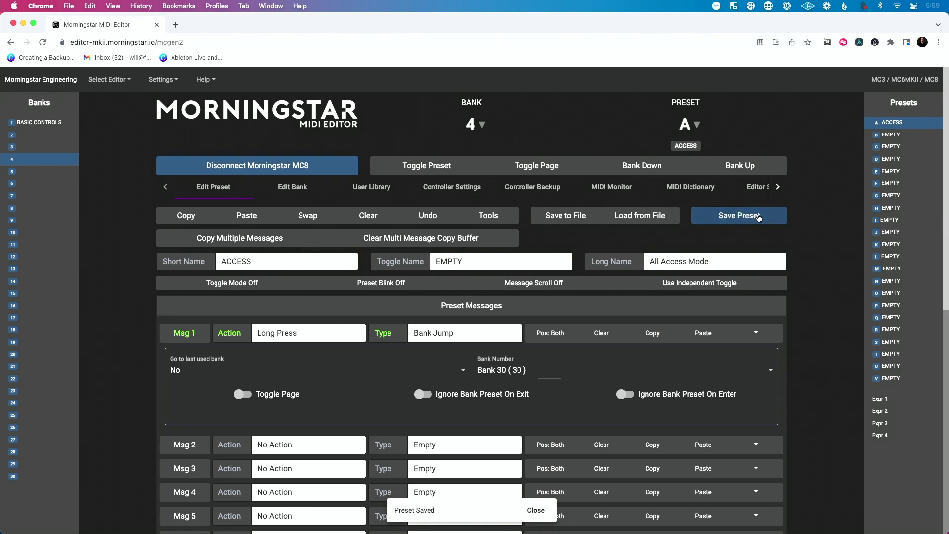
left_click(333, 164)
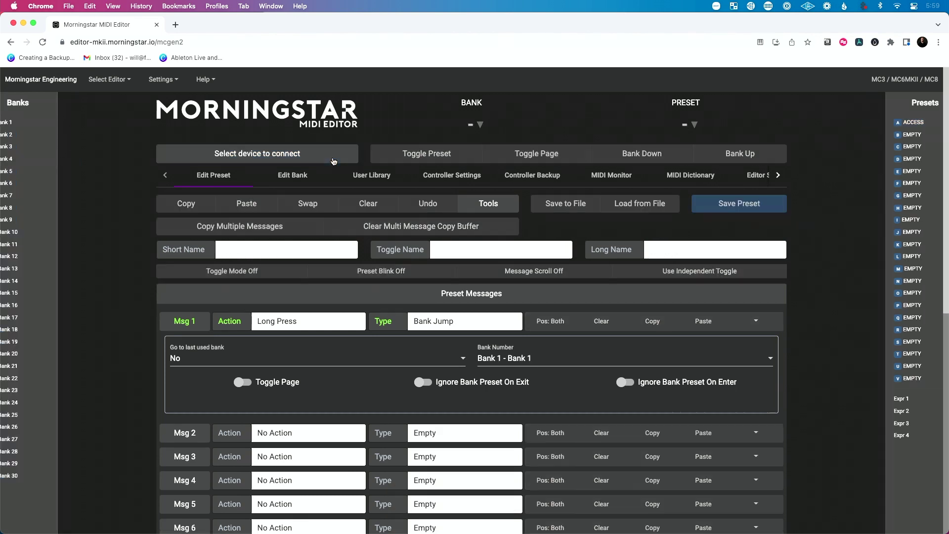